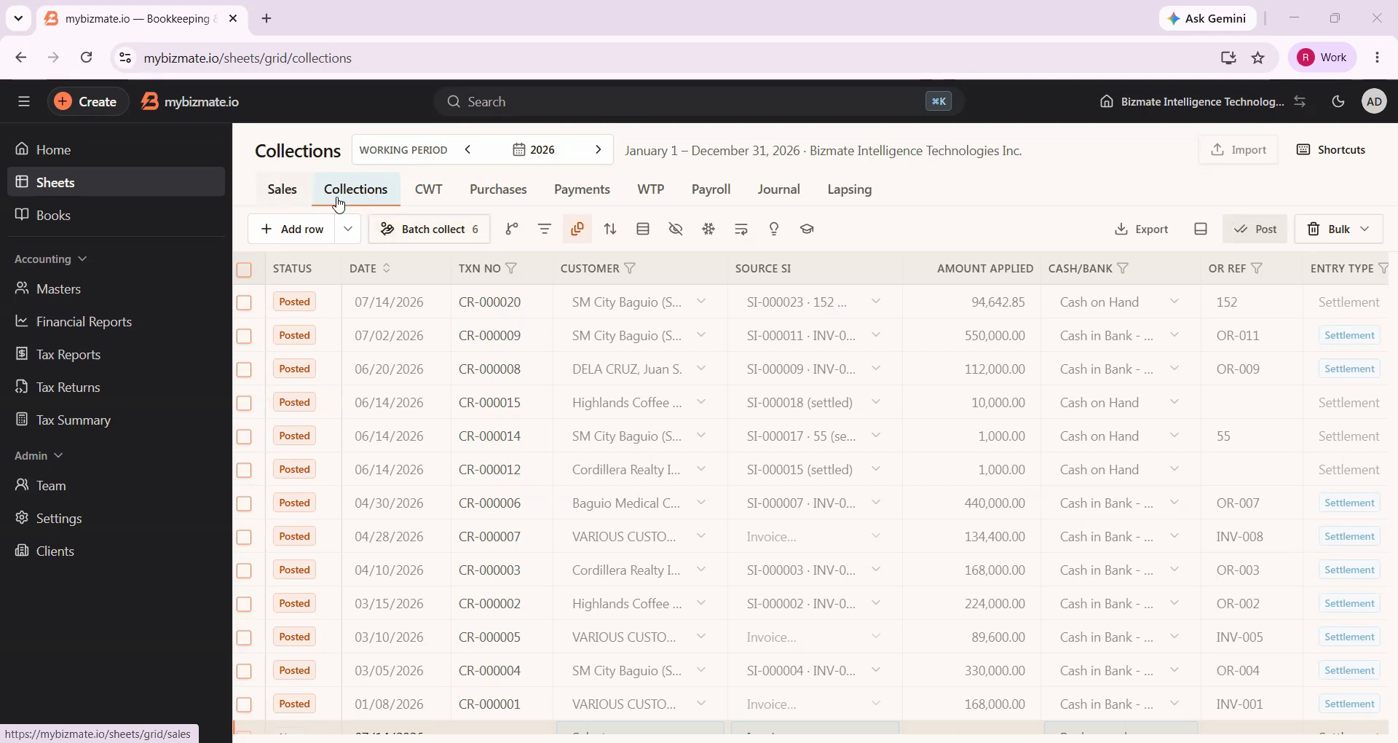
Compare the 2026 Sales sheet entries and their payment terms with the rows recorded in the Collections sheet
{"action": "left_click", "coordinate": [295, 200]}
{"action": "scroll", "coordinate": [998, 335], "scroll_direction": "right", "scroll_amount": 5}
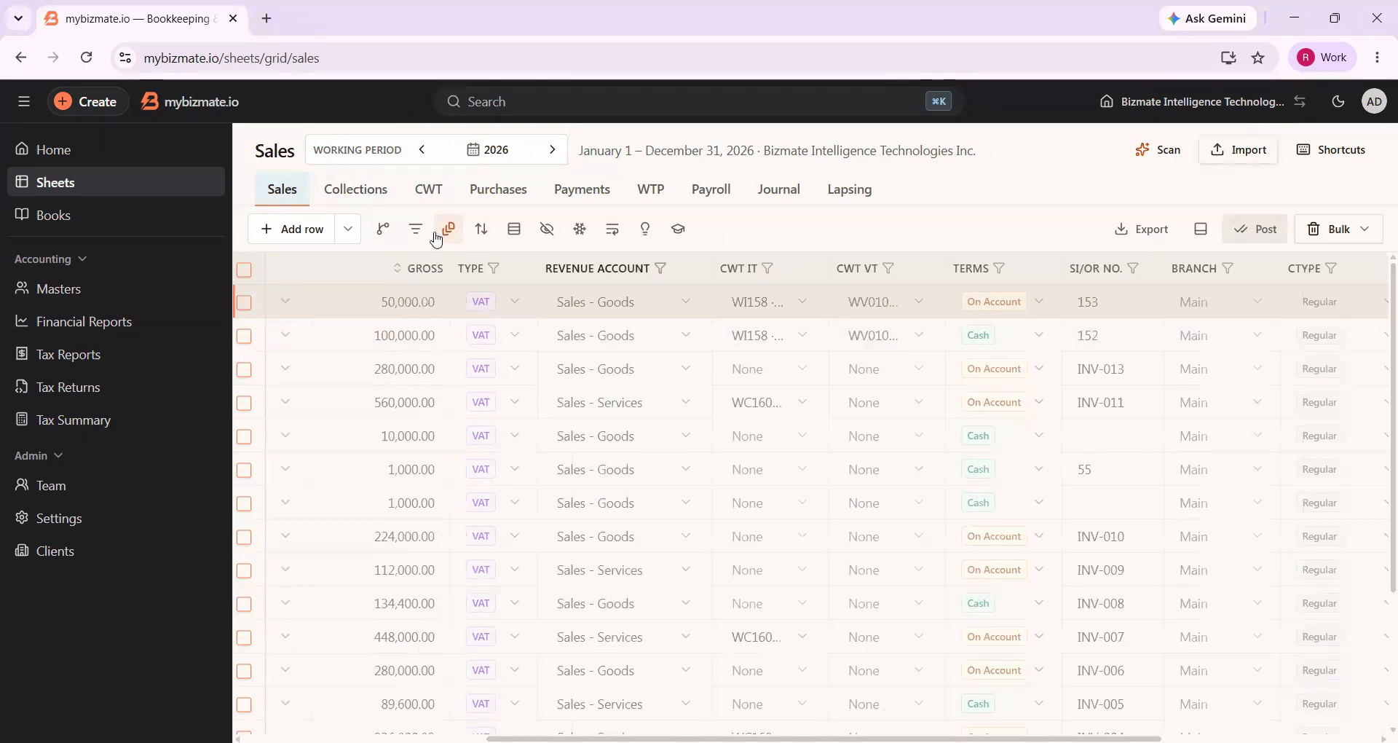
{"action": "left_click", "coordinate": [370, 192]}
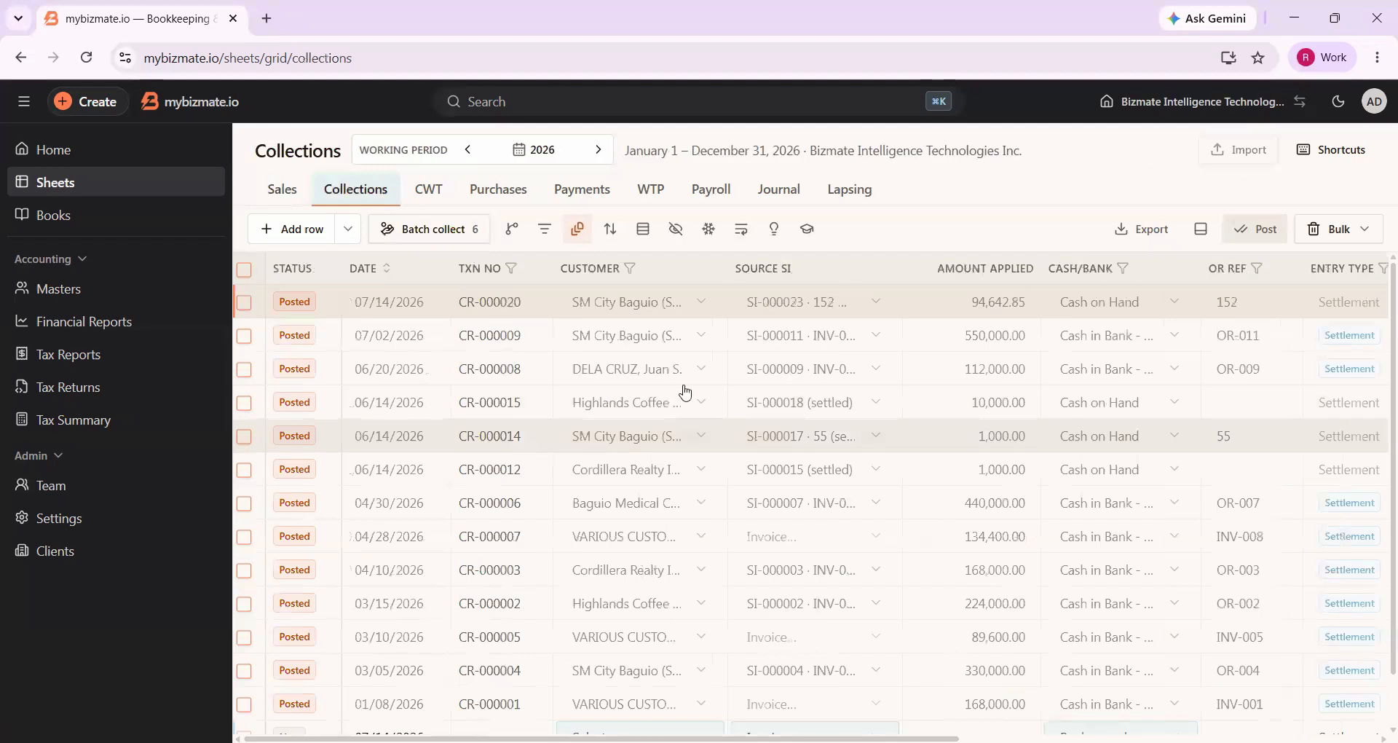
{"action": "left_click", "coordinate": [282, 192]}
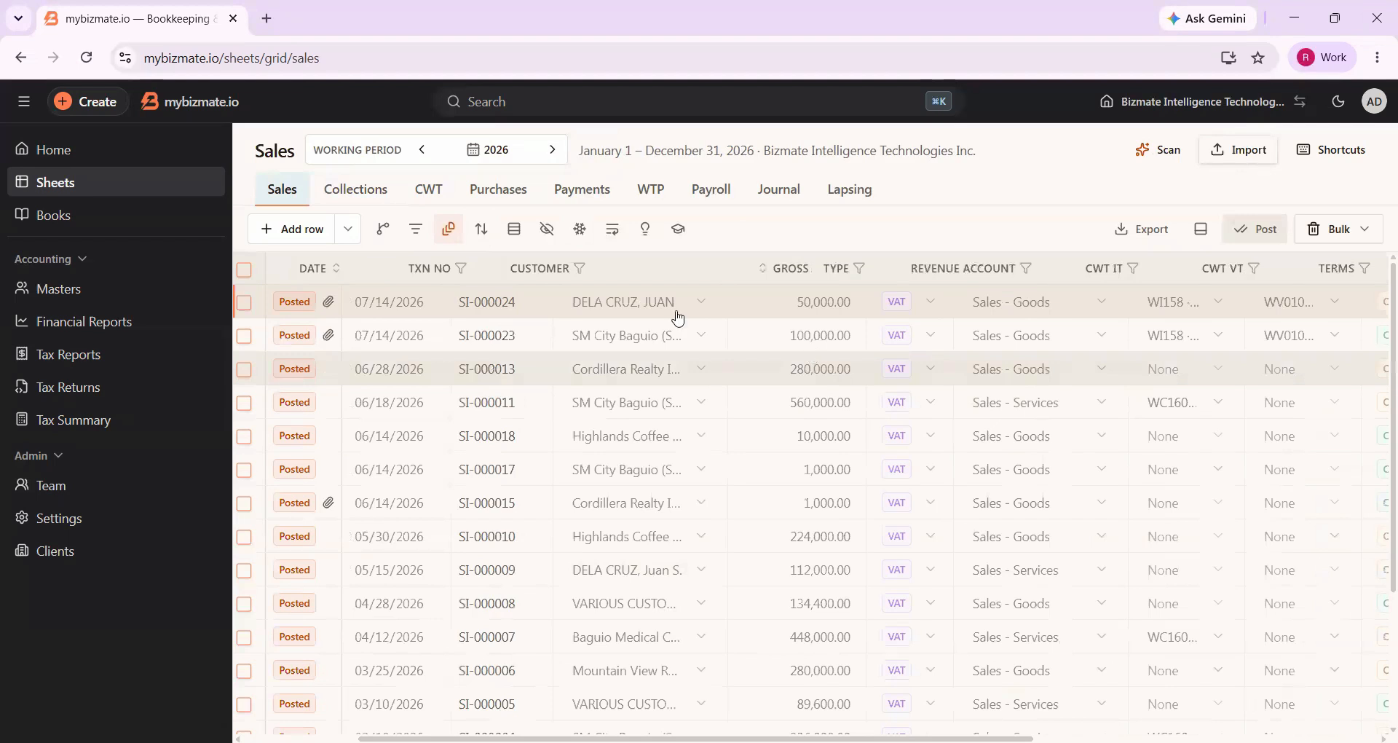
{"action": "scroll", "coordinate": [633, 304], "scroll_direction": "right", "scroll_amount": 10}
{"action": "left_click", "coordinate": [357, 203]}
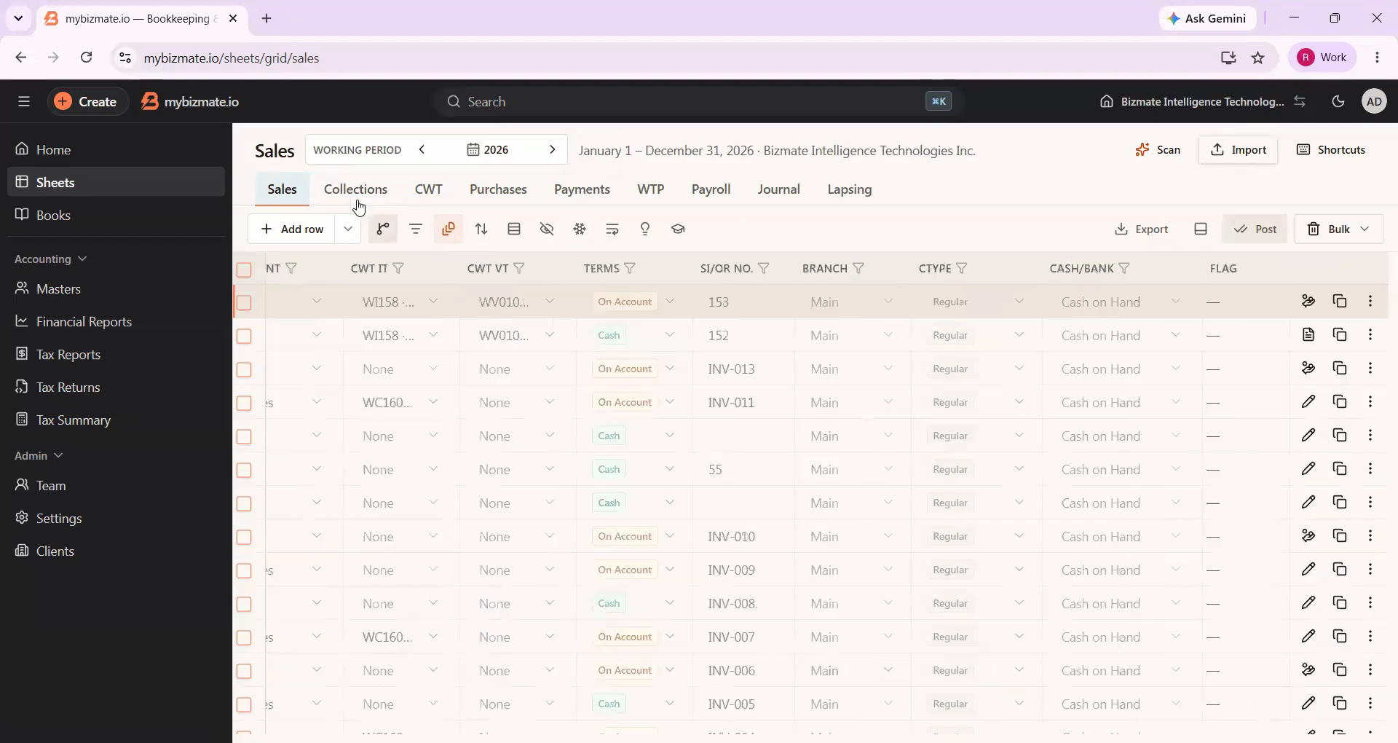
{"action": "scroll", "coordinate": [423, 441], "scroll_direction": "down", "scroll_amount": 2}
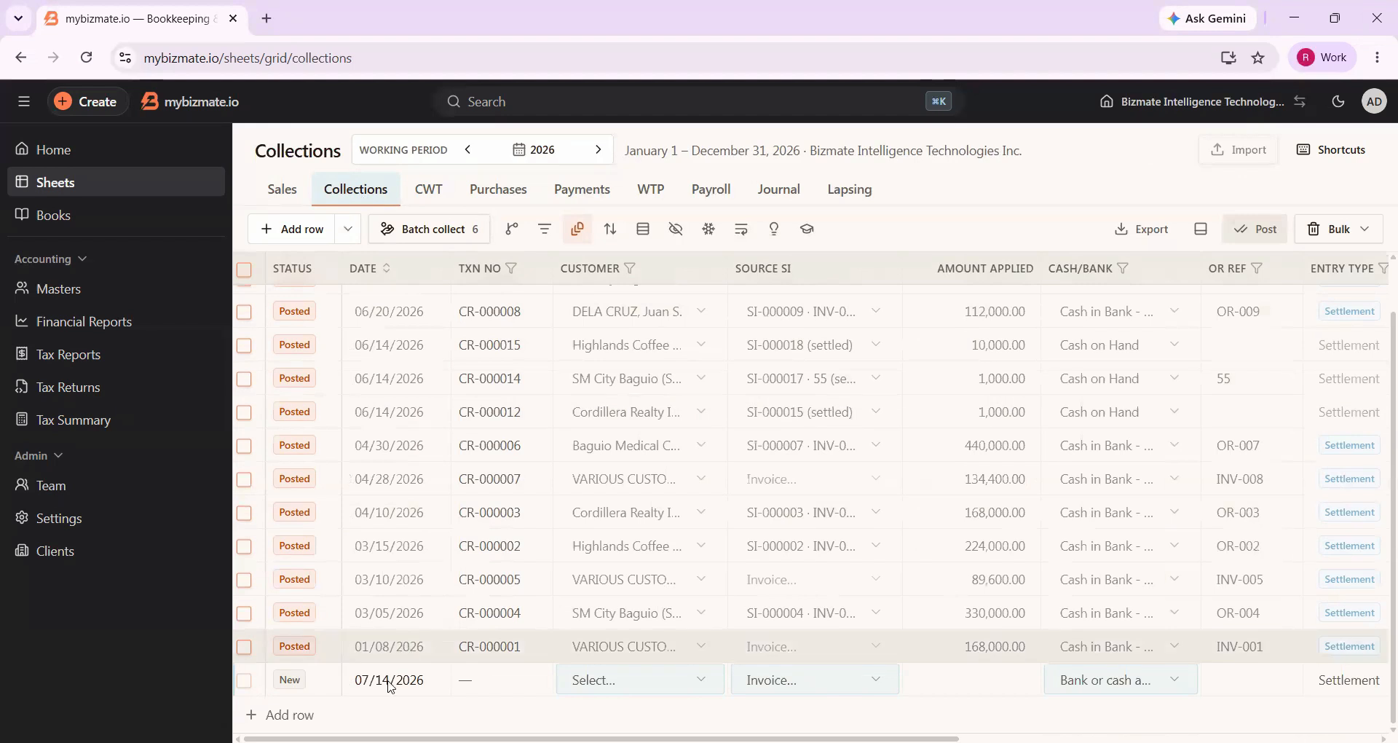
Batch collect both open Cordillera Realty Inc. invoices as two draft collections, keeping the draft date 07/14/2026
{"action": "left_click", "coordinate": [453, 236]}
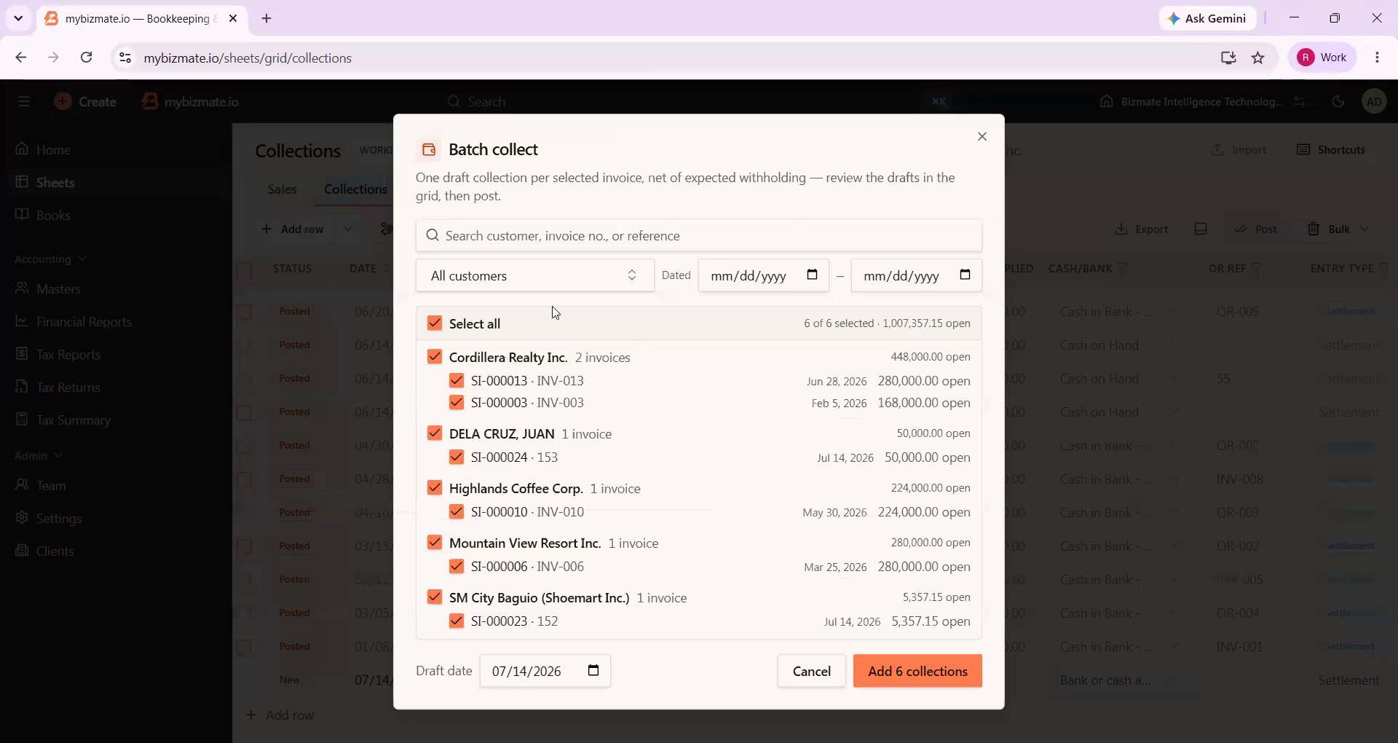
{"action": "left_click", "coordinate": [566, 271]}
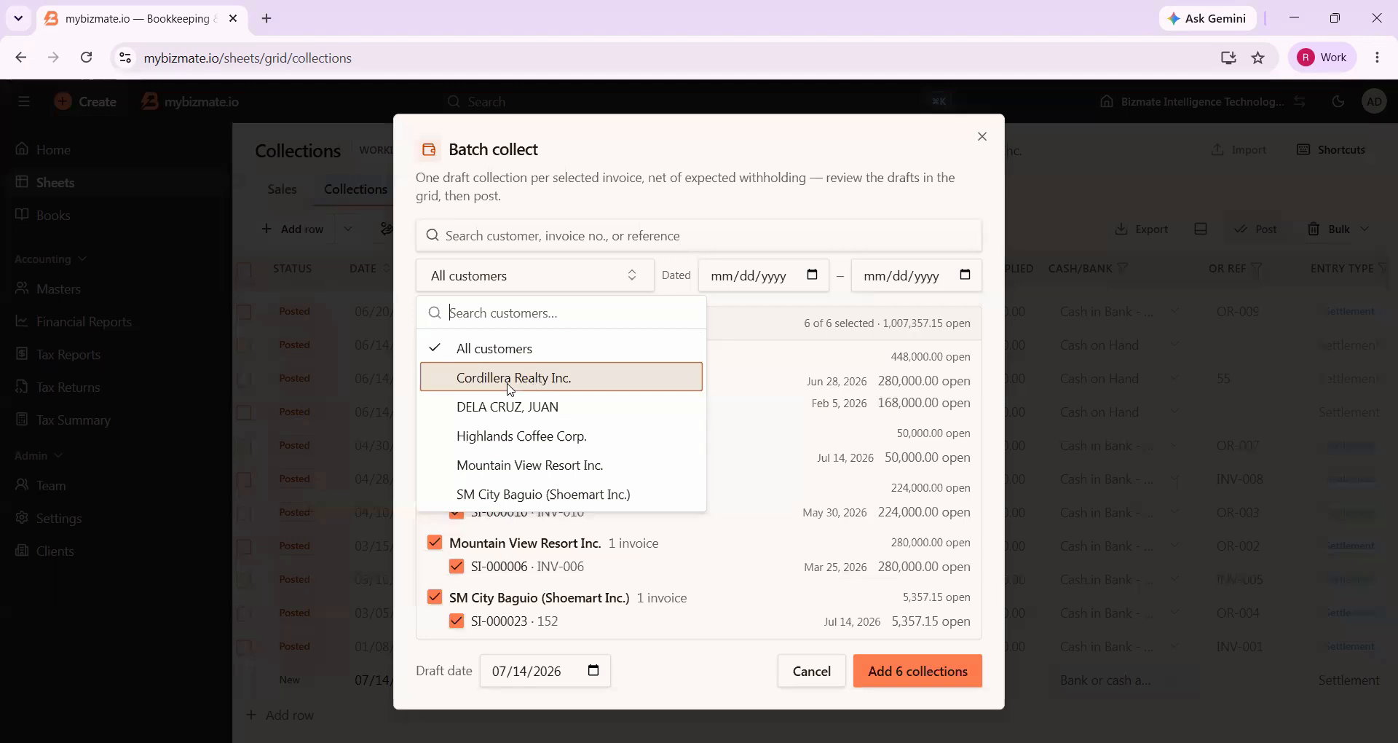
{"action": "left_click", "coordinate": [509, 392]}
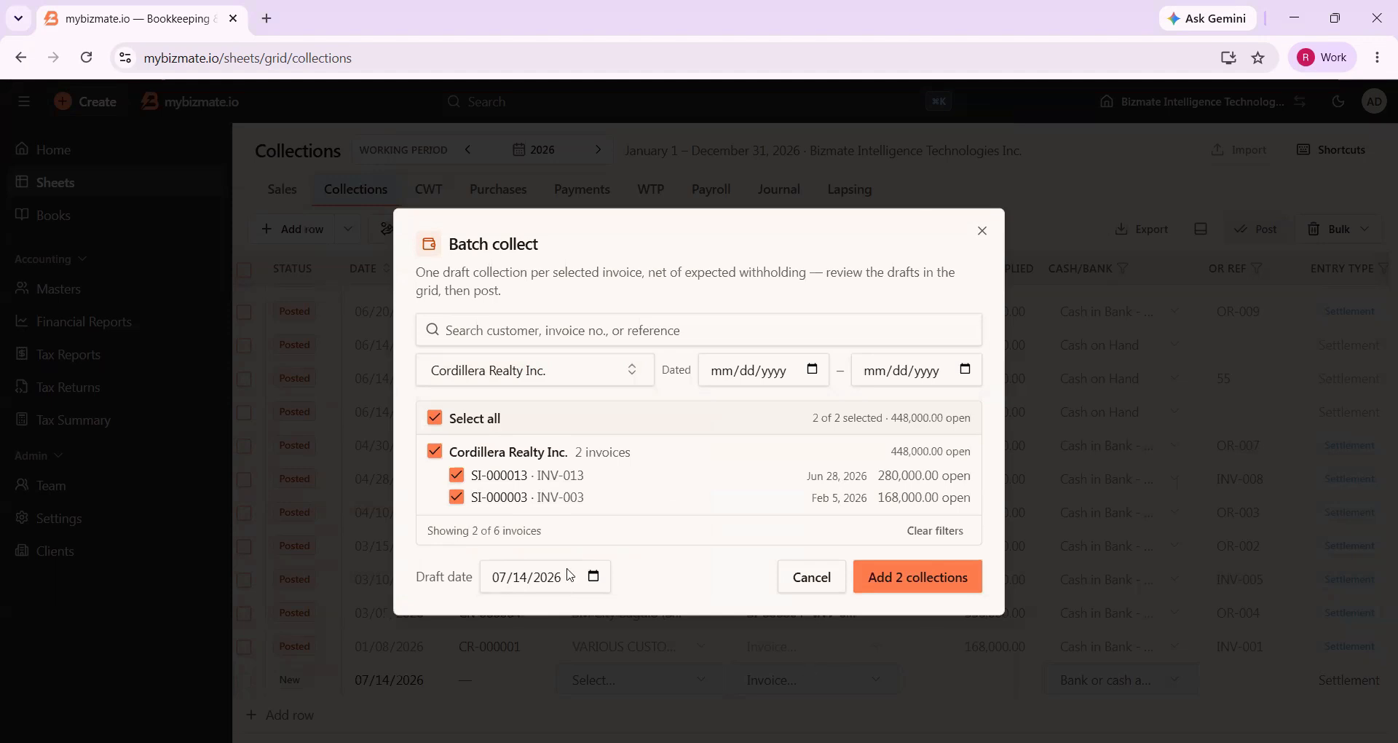
{"action": "left_click", "coordinate": [583, 583]}
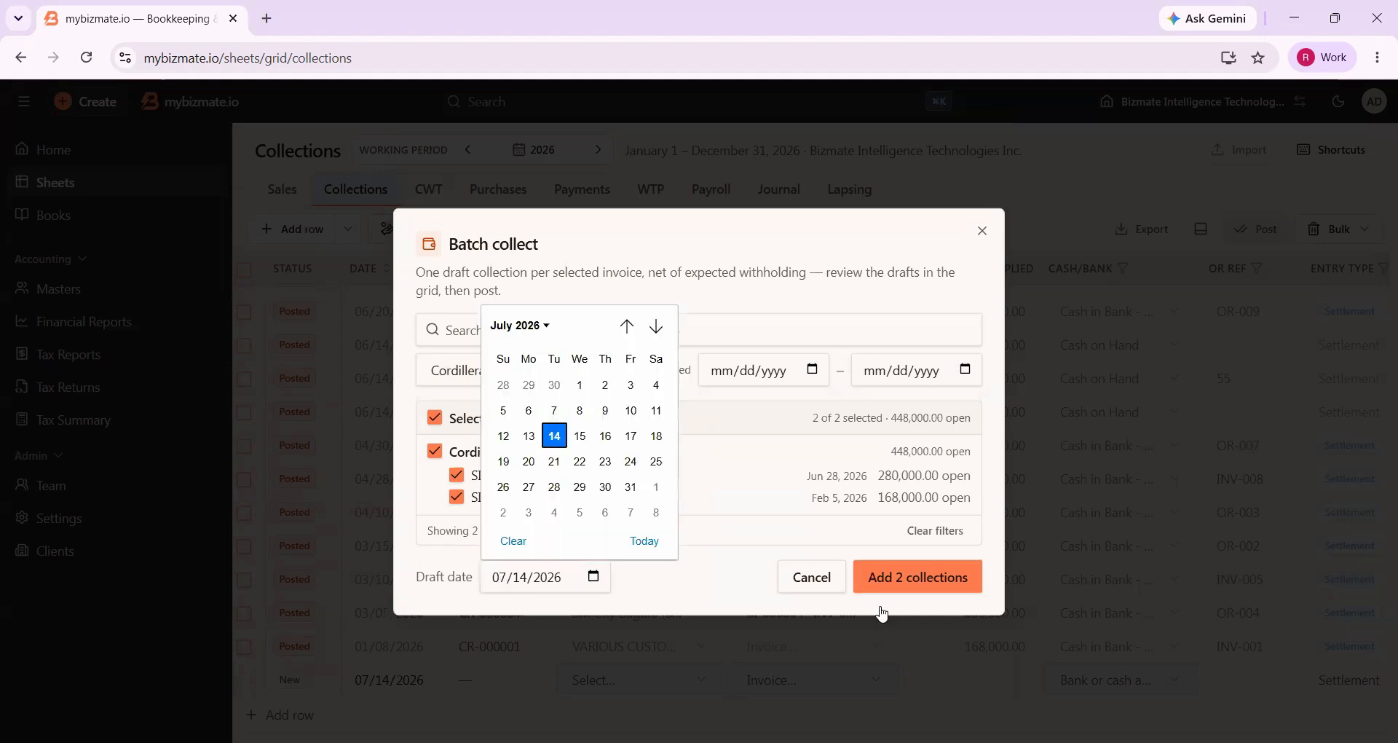
{"action": "left_click", "coordinate": [916, 580]}
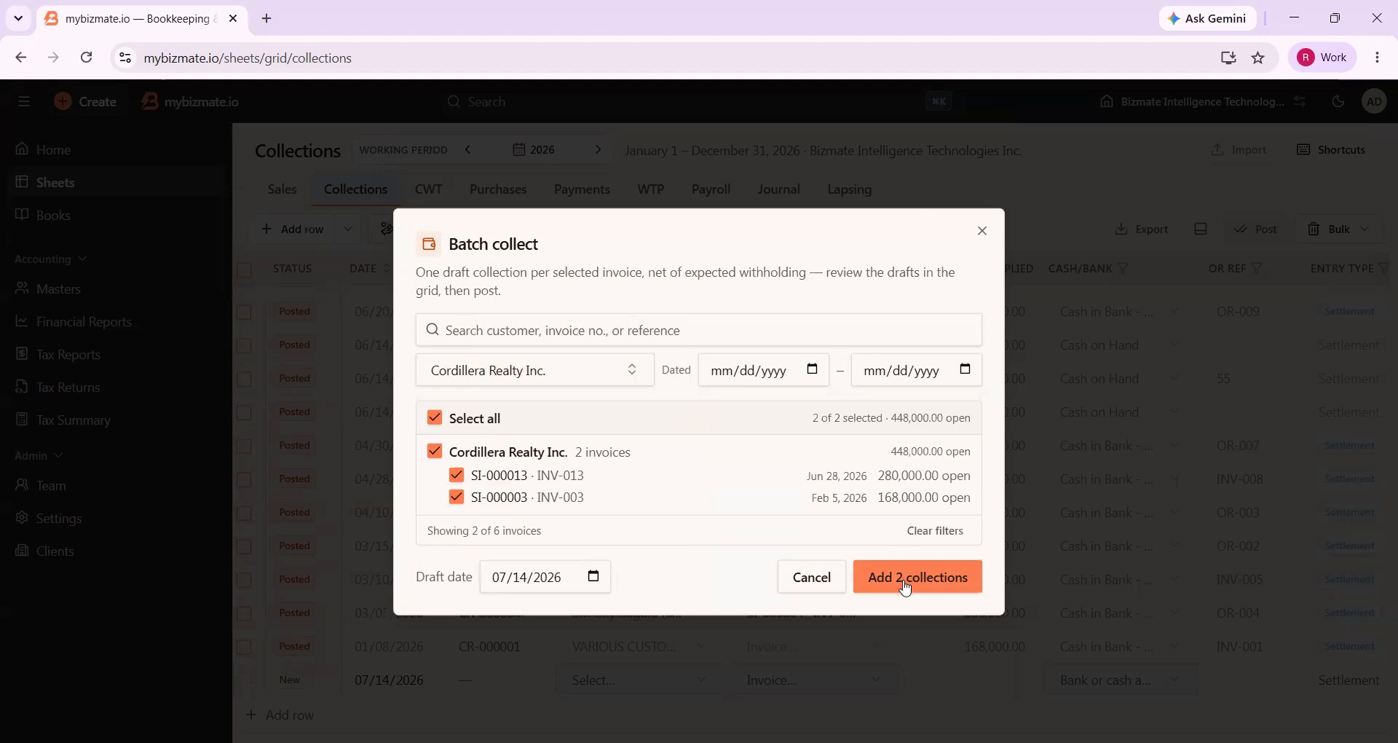
{"action": "left_click", "coordinate": [907, 587]}
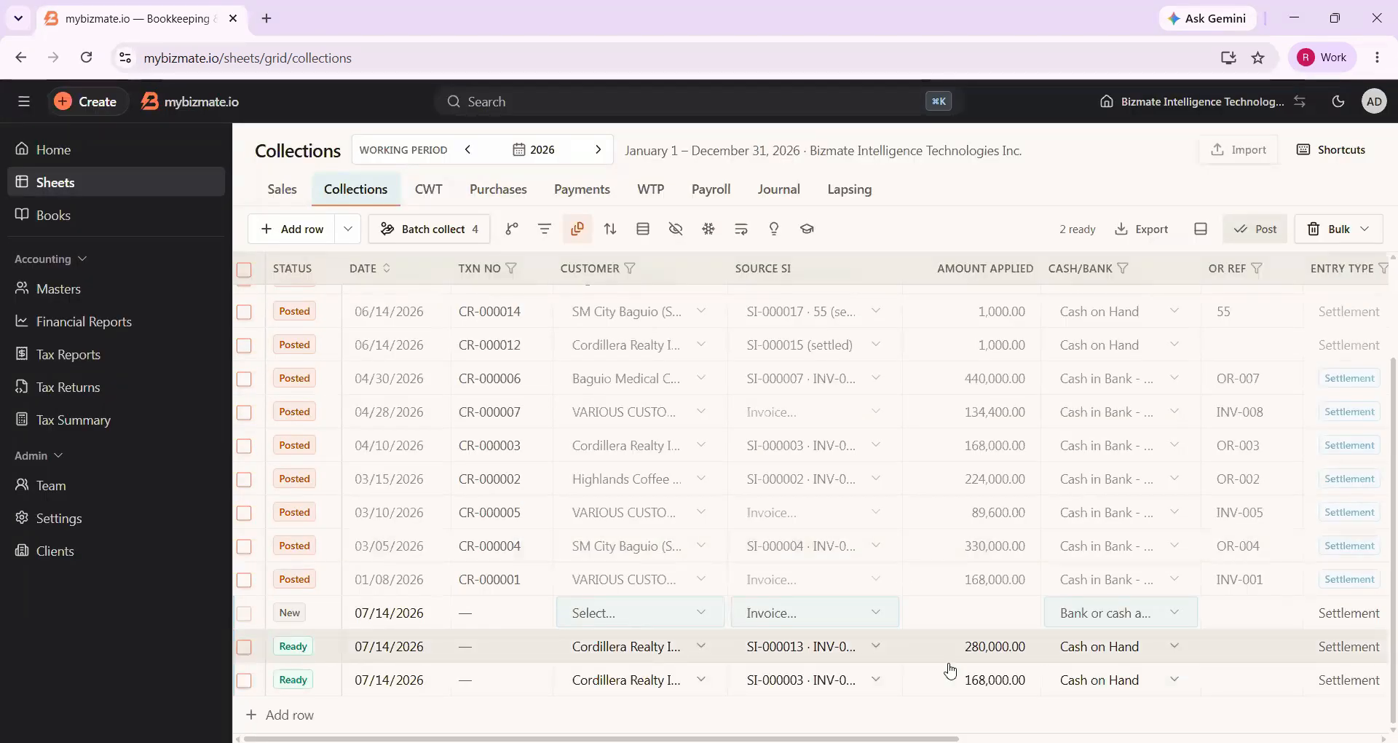
Select and post the two ready Cordillera Realty Inc. collections for invoices SI-000013 and SI-000003
{"action": "scroll", "coordinate": [951, 671], "scroll_direction": "right", "scroll_amount": 5}
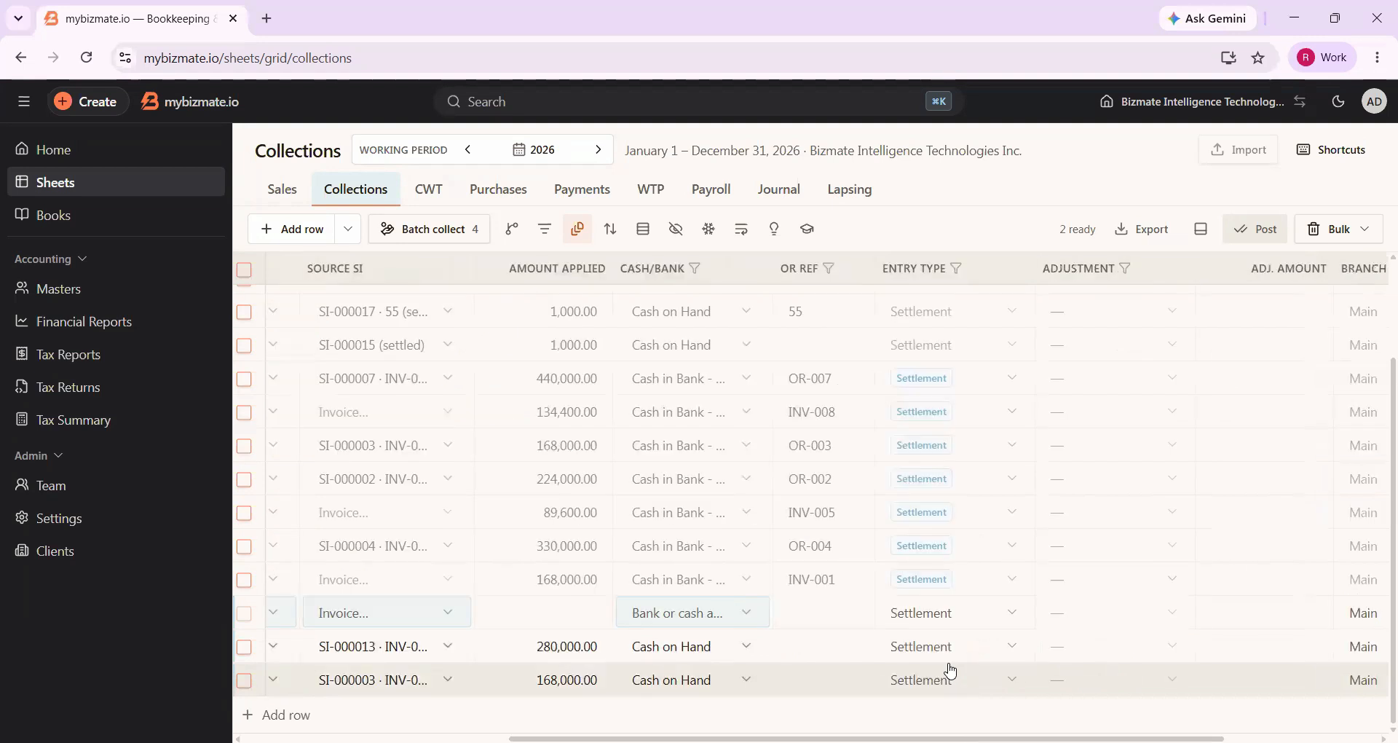
{"action": "scroll", "coordinate": [951, 671], "scroll_direction": "right", "scroll_amount": 3}
{"action": "scroll", "coordinate": [951, 671], "scroll_direction": "left", "scroll_amount": 8}
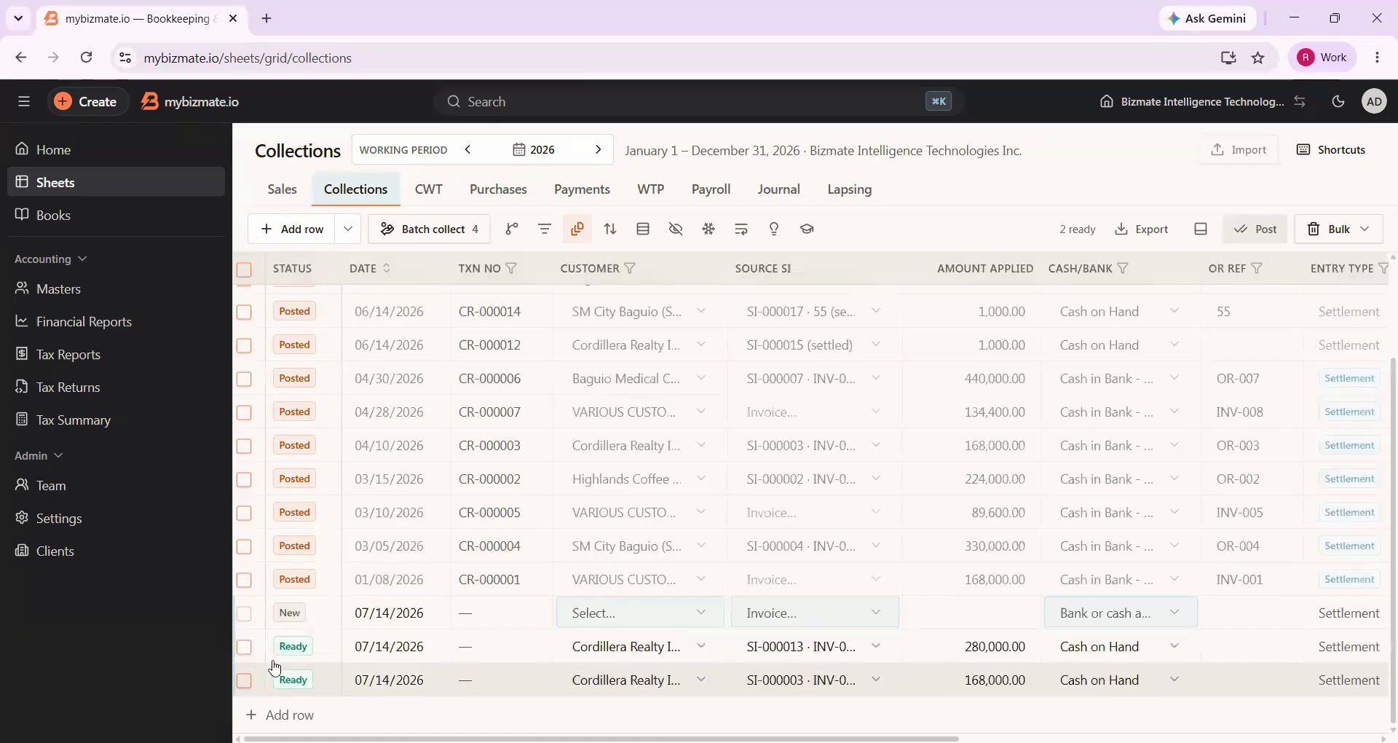
{"action": "left_click", "coordinate": [245, 648]}
{"action": "left_click", "coordinate": [245, 680]}
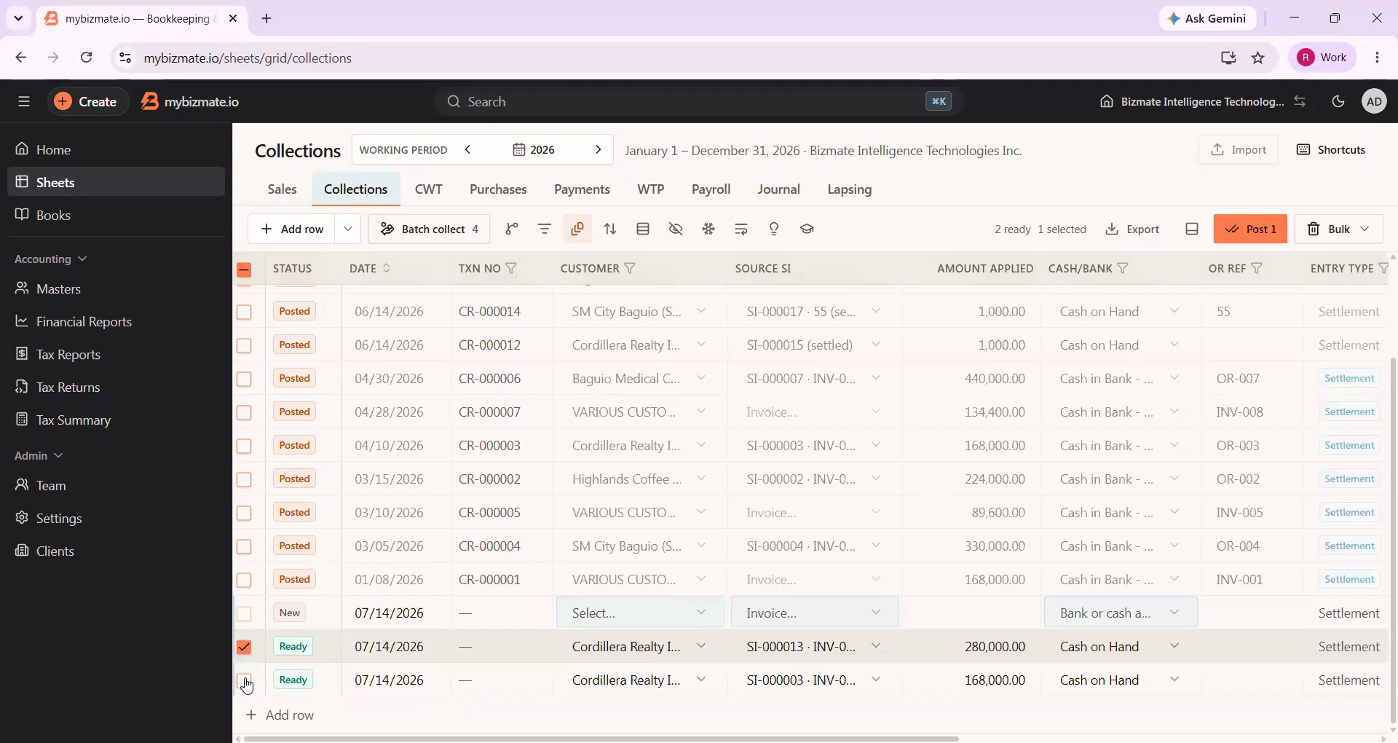
{"action": "left_click", "coordinate": [1258, 235]}
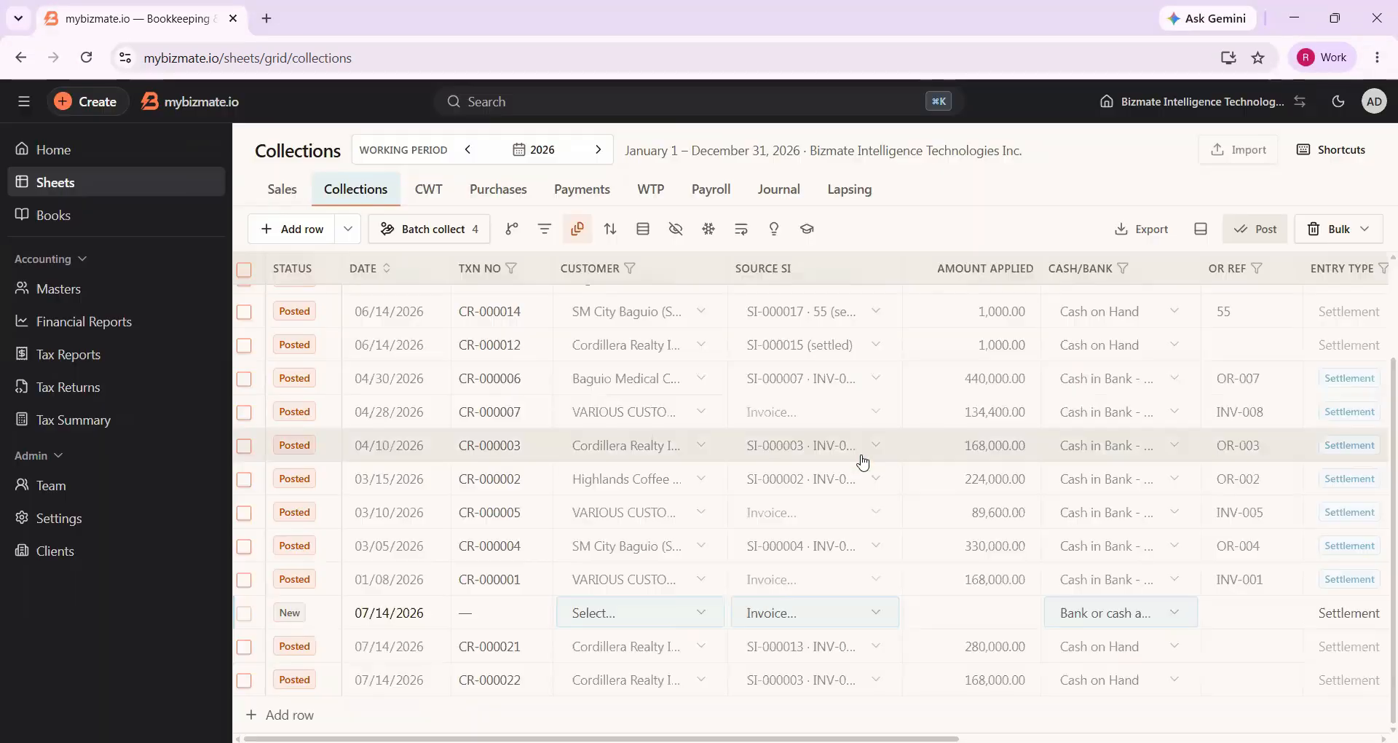
Attach the JPG picture starting with 743673417 from Downloads to the posted collection for SI-000013 and close its details
{"action": "scroll", "coordinate": [827, 653], "scroll_direction": "right", "scroll_amount": 4}
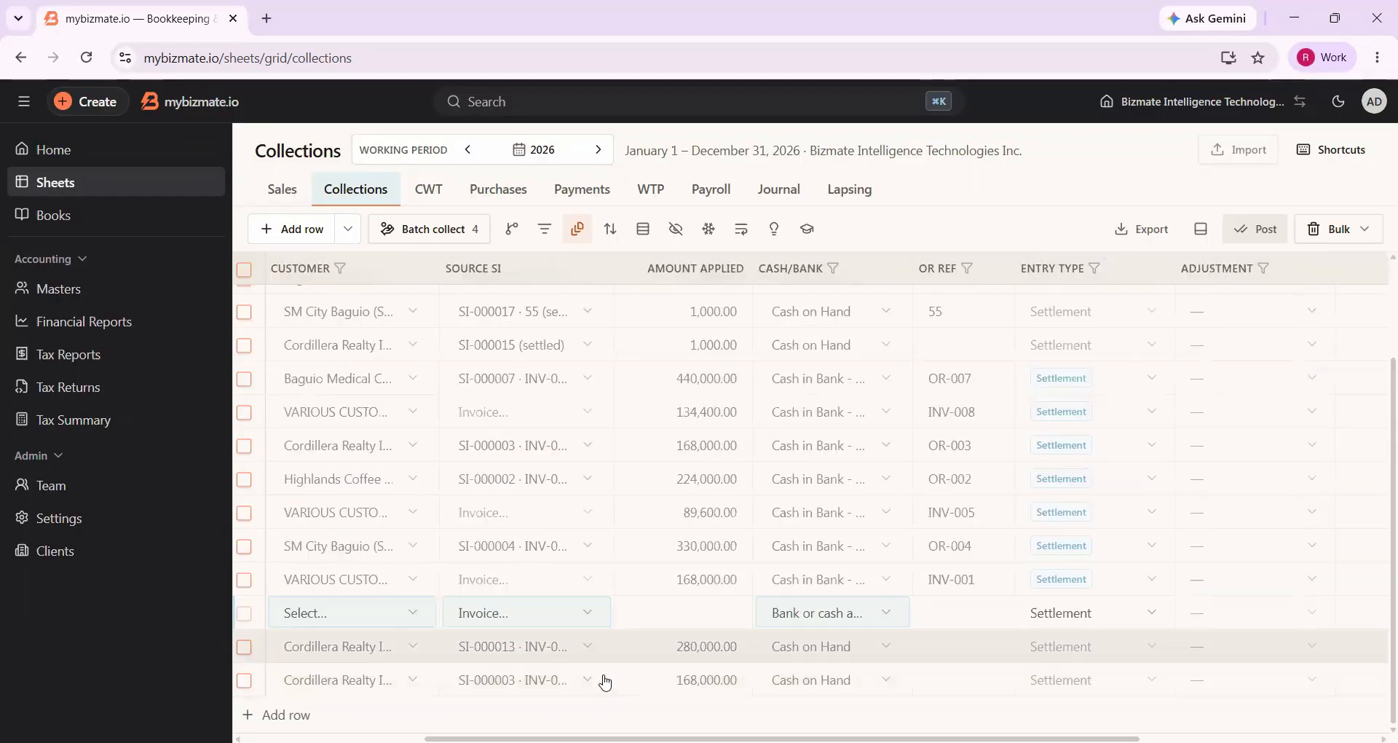
{"action": "scroll", "coordinate": [531, 653], "scroll_direction": "left", "scroll_amount": 4}
{"action": "left_click", "coordinate": [506, 648]}
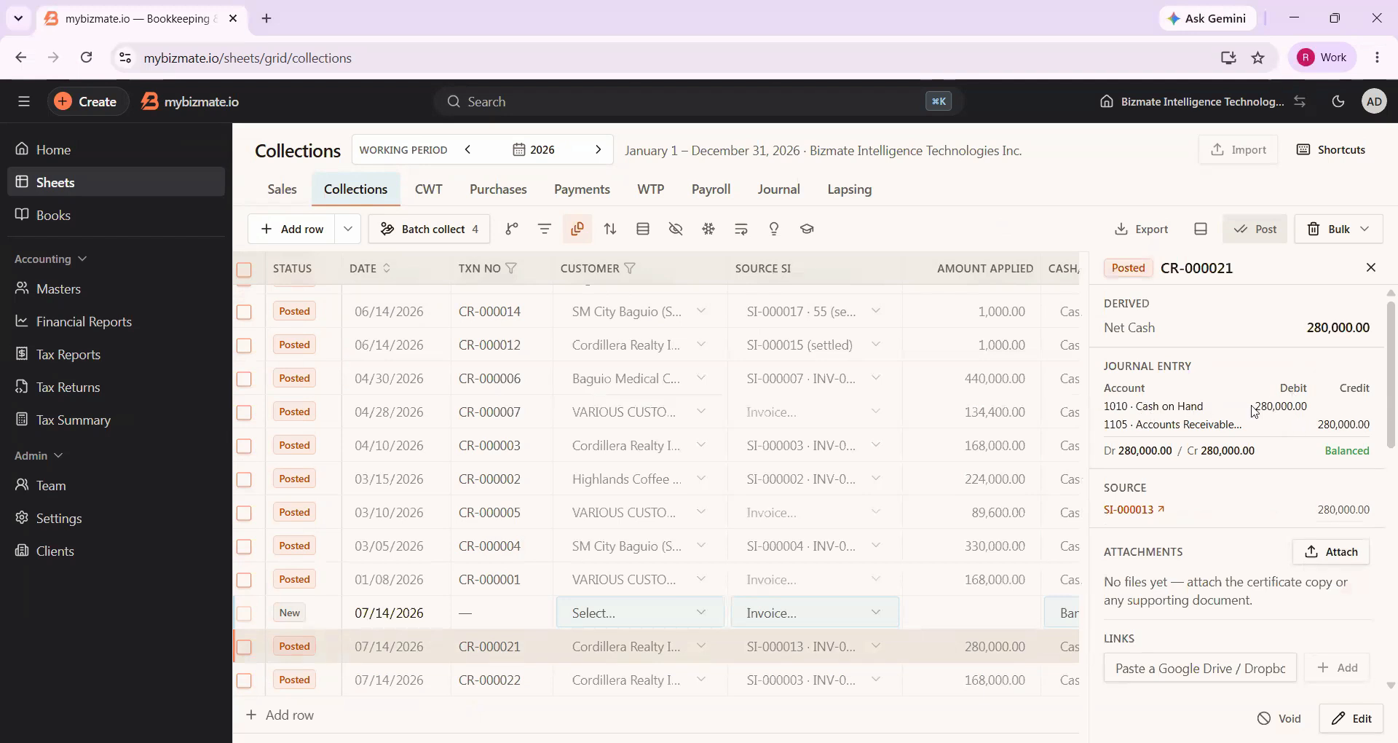
{"action": "scroll", "coordinate": [1282, 429], "scroll_direction": "down", "scroll_amount": 2}
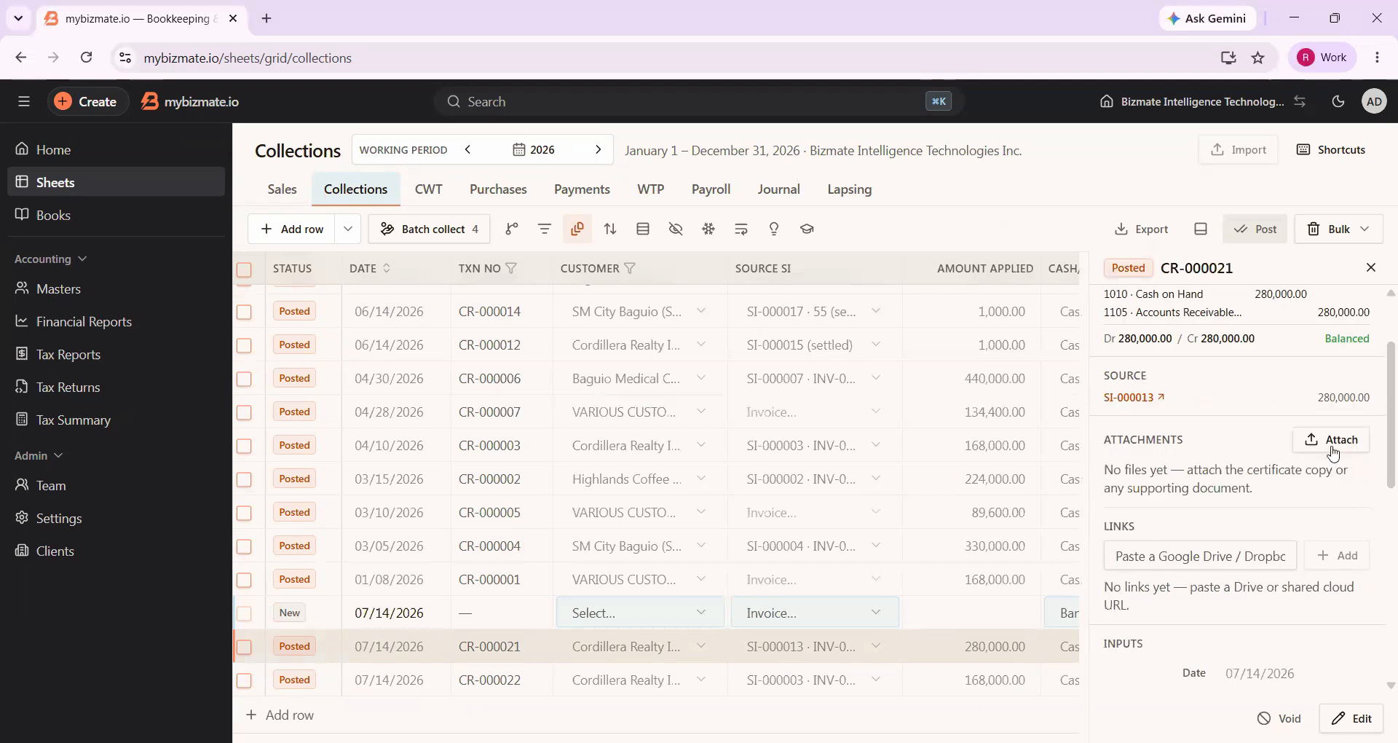
{"action": "left_click", "coordinate": [1333, 447]}
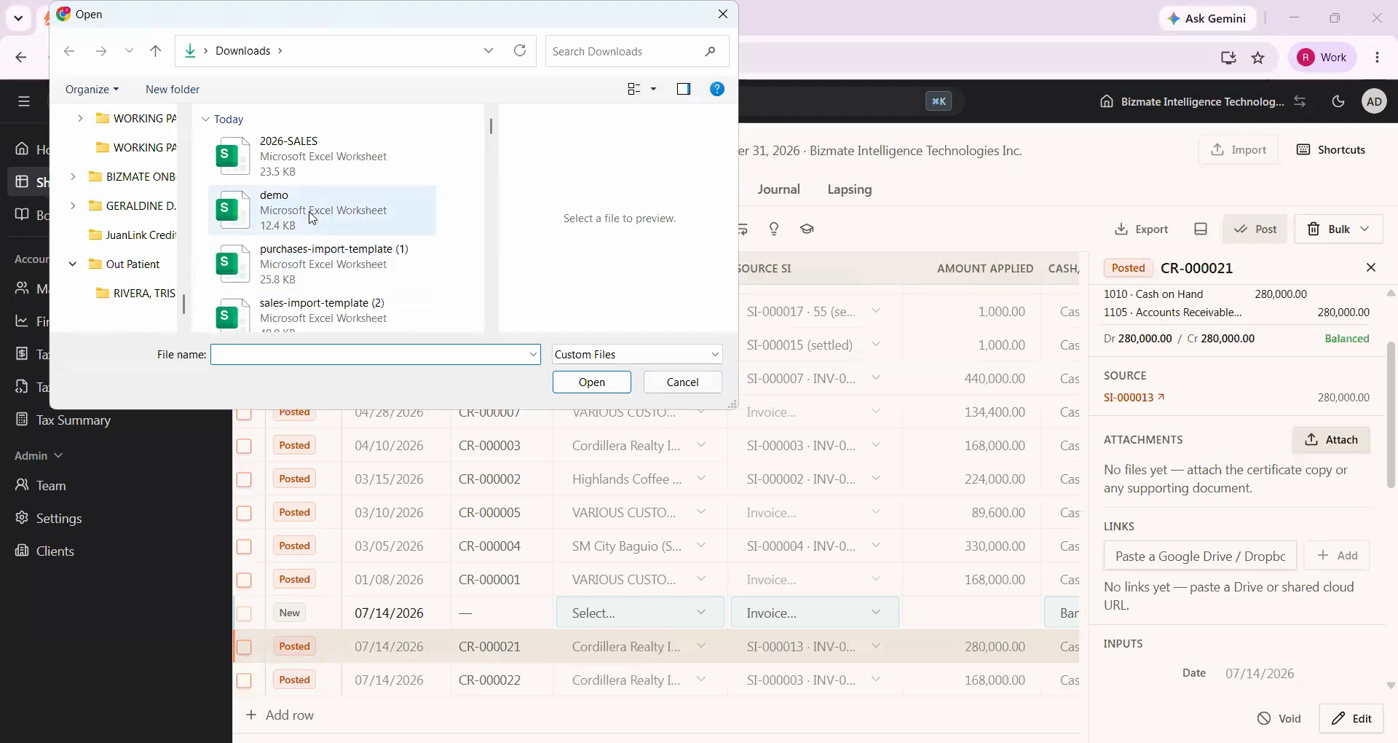
{"action": "scroll", "coordinate": [313, 217], "scroll_direction": "down", "scroll_amount": 5}
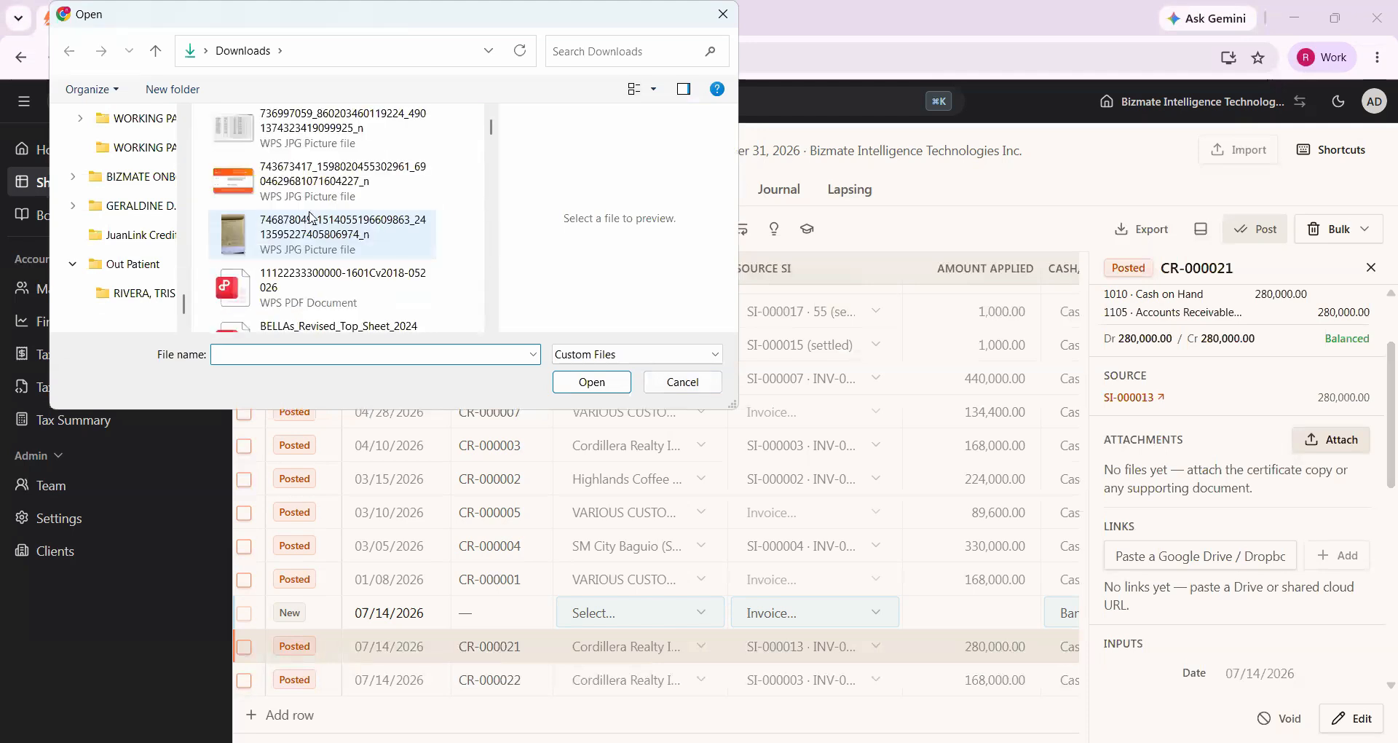
{"action": "left_click", "coordinate": [569, 390]}
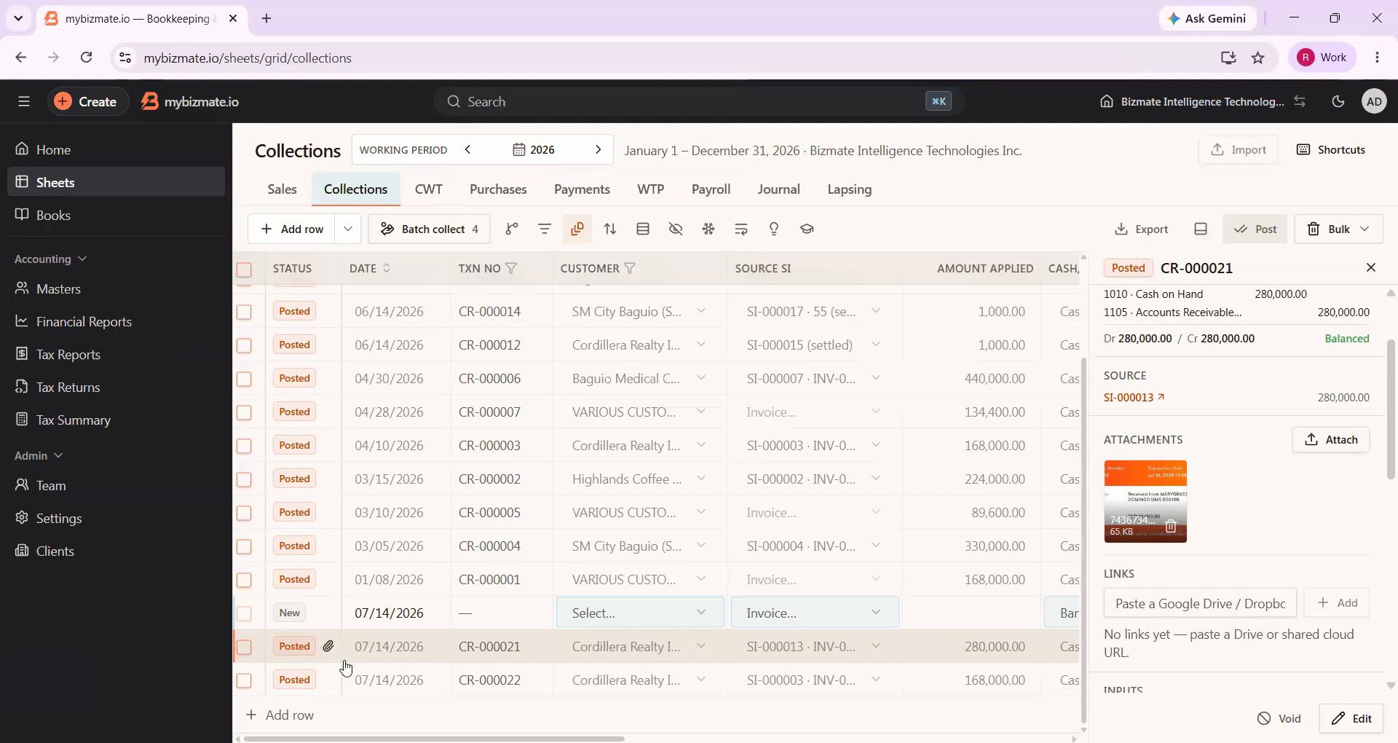
{"action": "scroll", "coordinate": [486, 607], "scroll_direction": "up", "scroll_amount": 1}
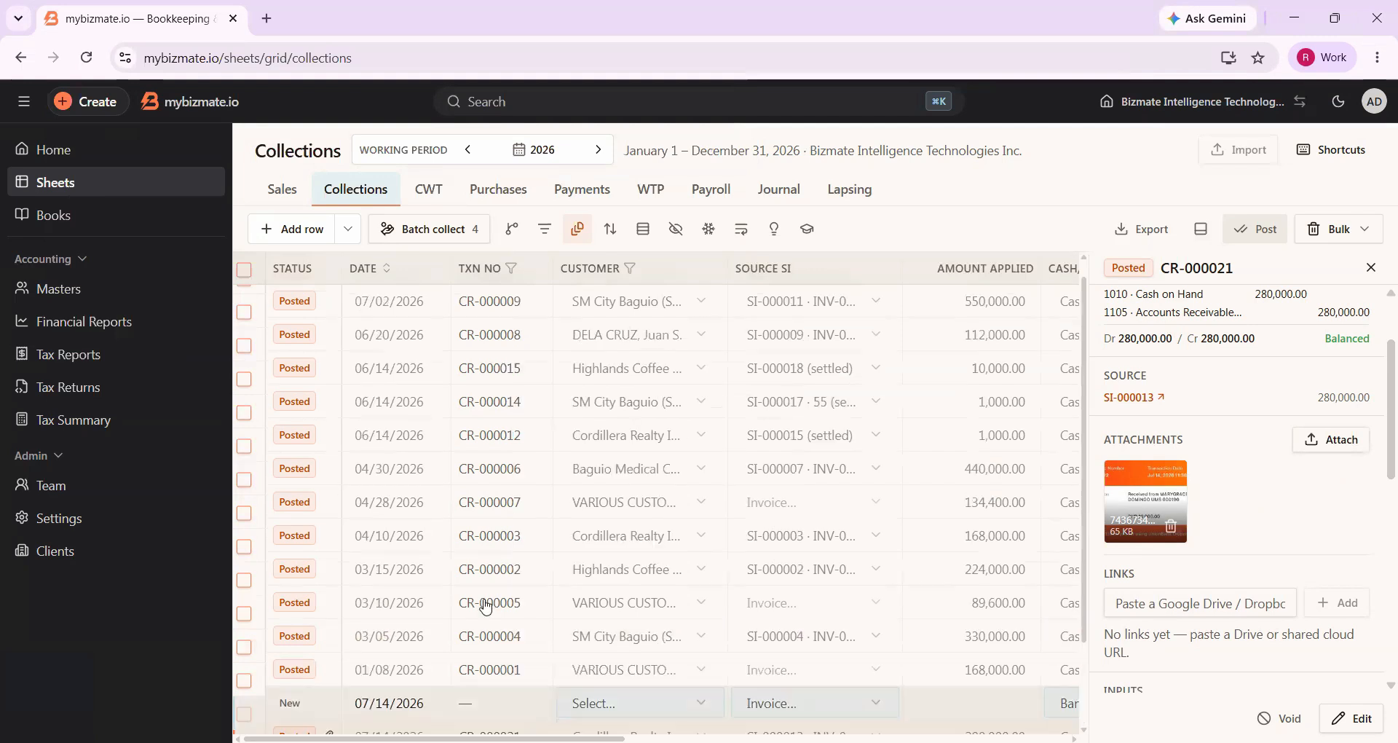
{"action": "scroll", "coordinate": [486, 606], "scroll_direction": "down", "scroll_amount": 1}
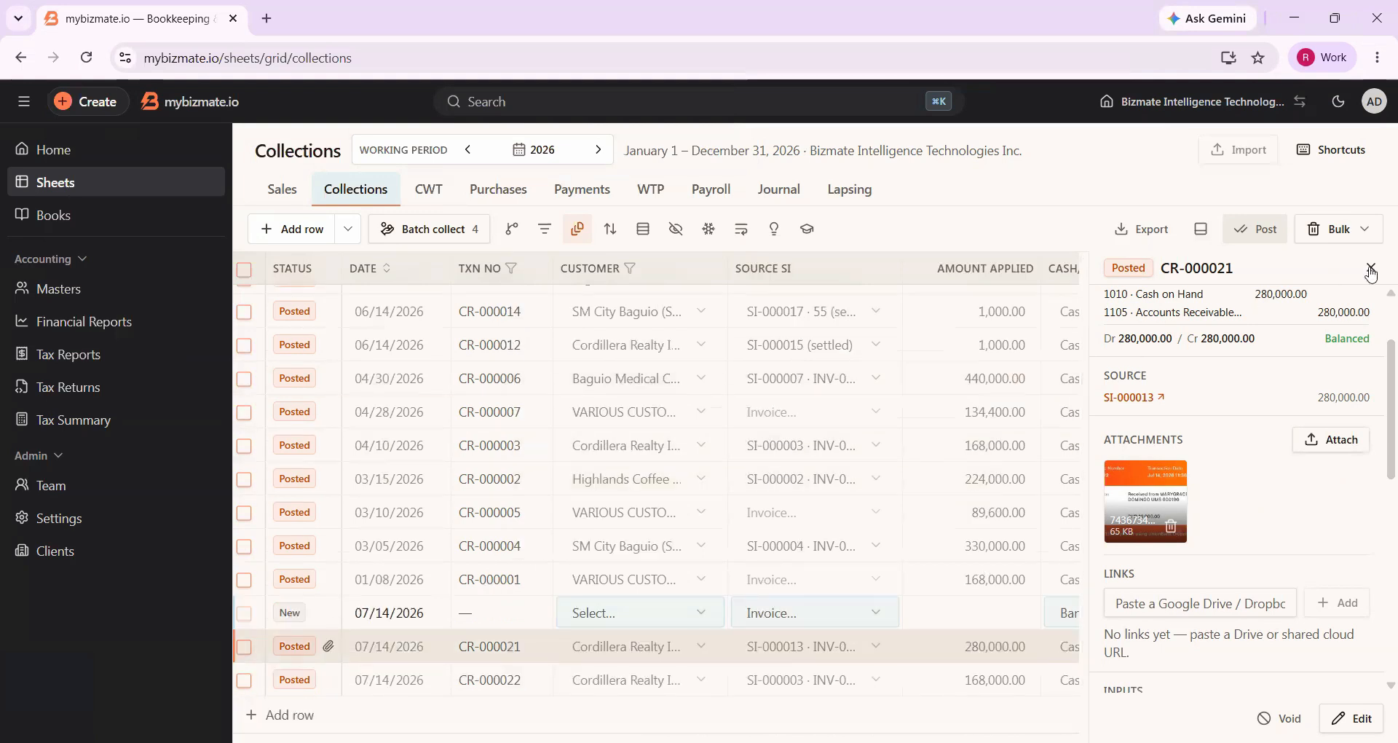
{"action": "left_click", "coordinate": [1371, 269]}
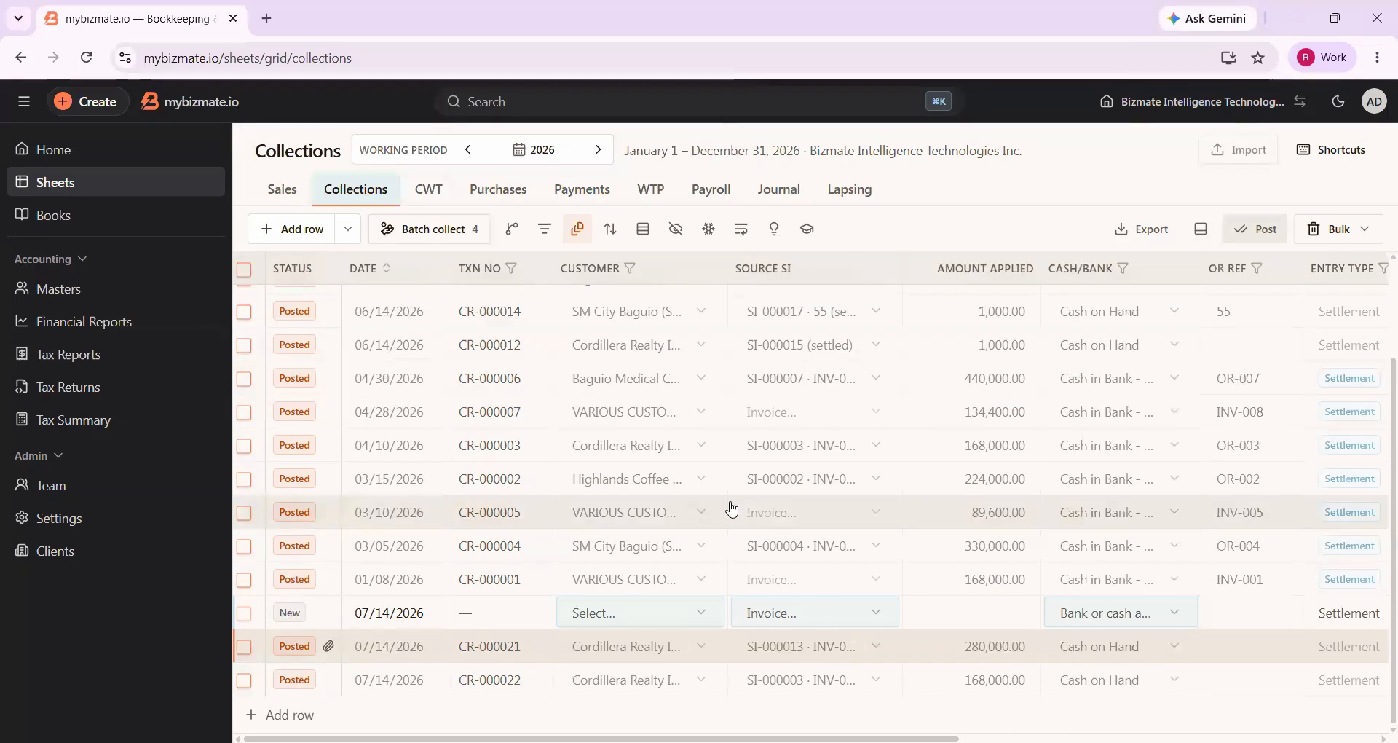
Add a blank collection row, and fill the earlier new row with customer SM City Baguio (Shoemart Inc.) and source invoice SI-000023
{"action": "left_click", "coordinate": [299, 713]}
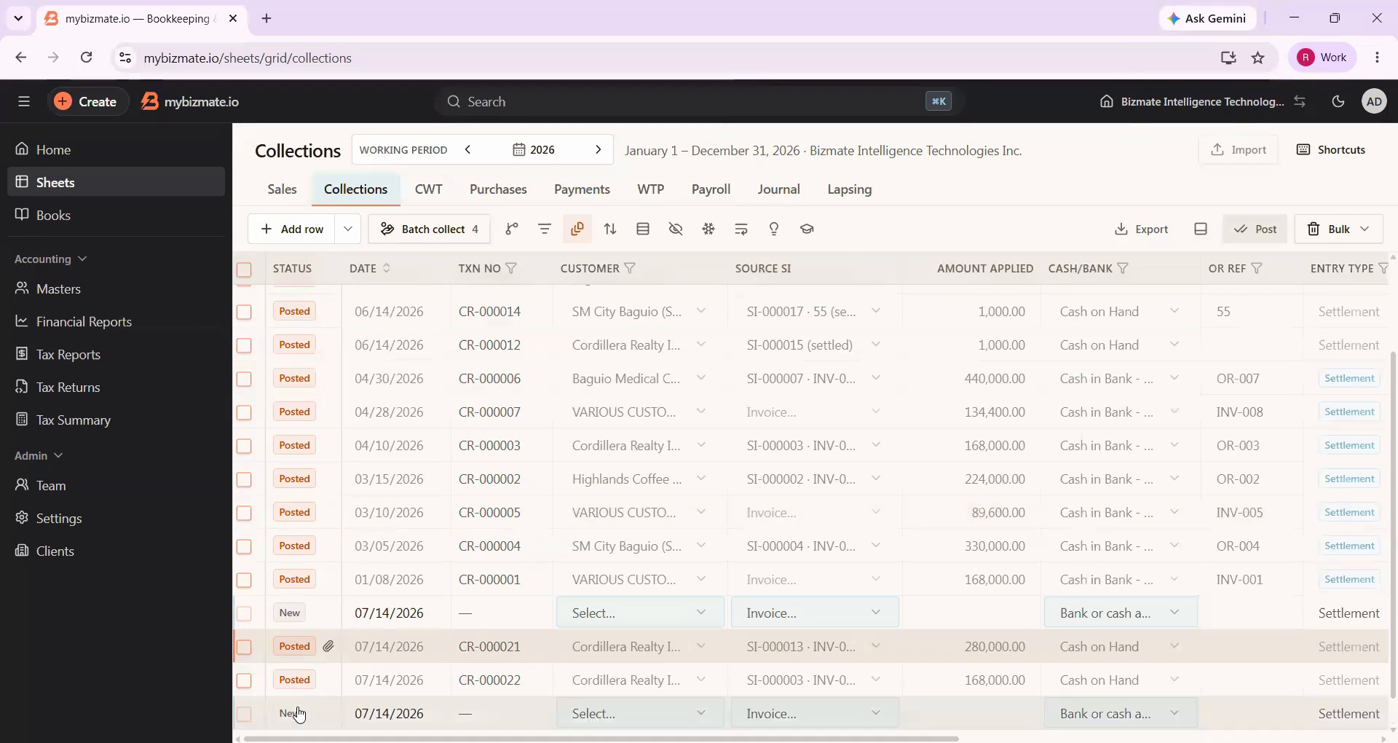
{"action": "left_click", "coordinate": [387, 619]}
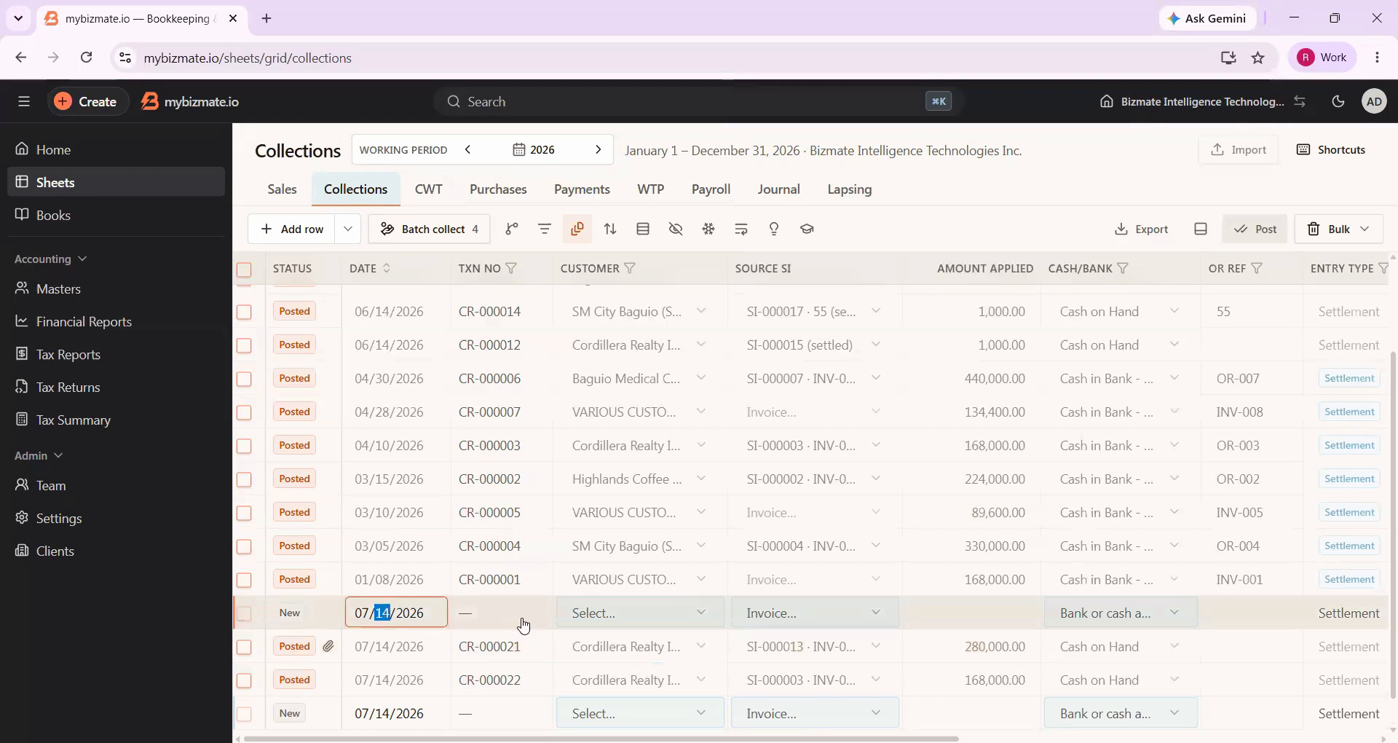
{"action": "left_click", "coordinate": [625, 622]}
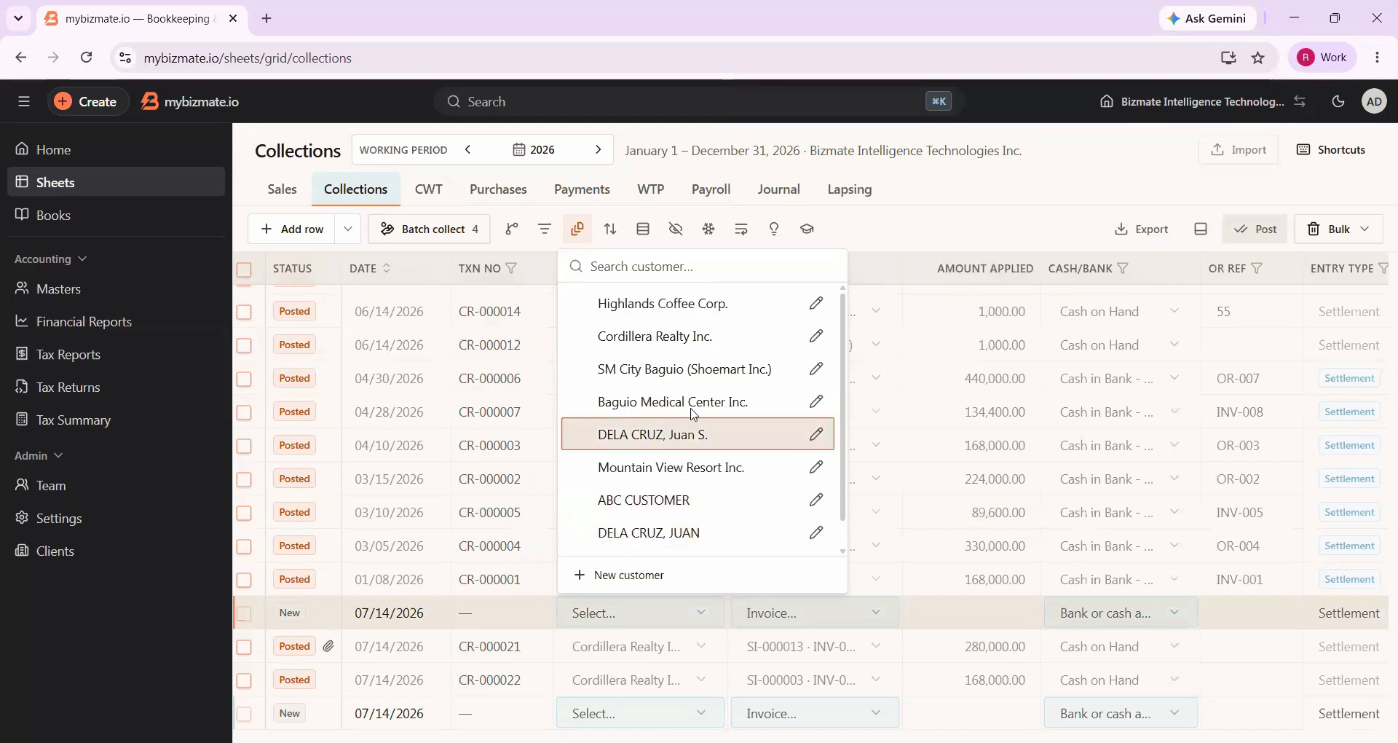
{"action": "left_click", "coordinate": [675, 376]}
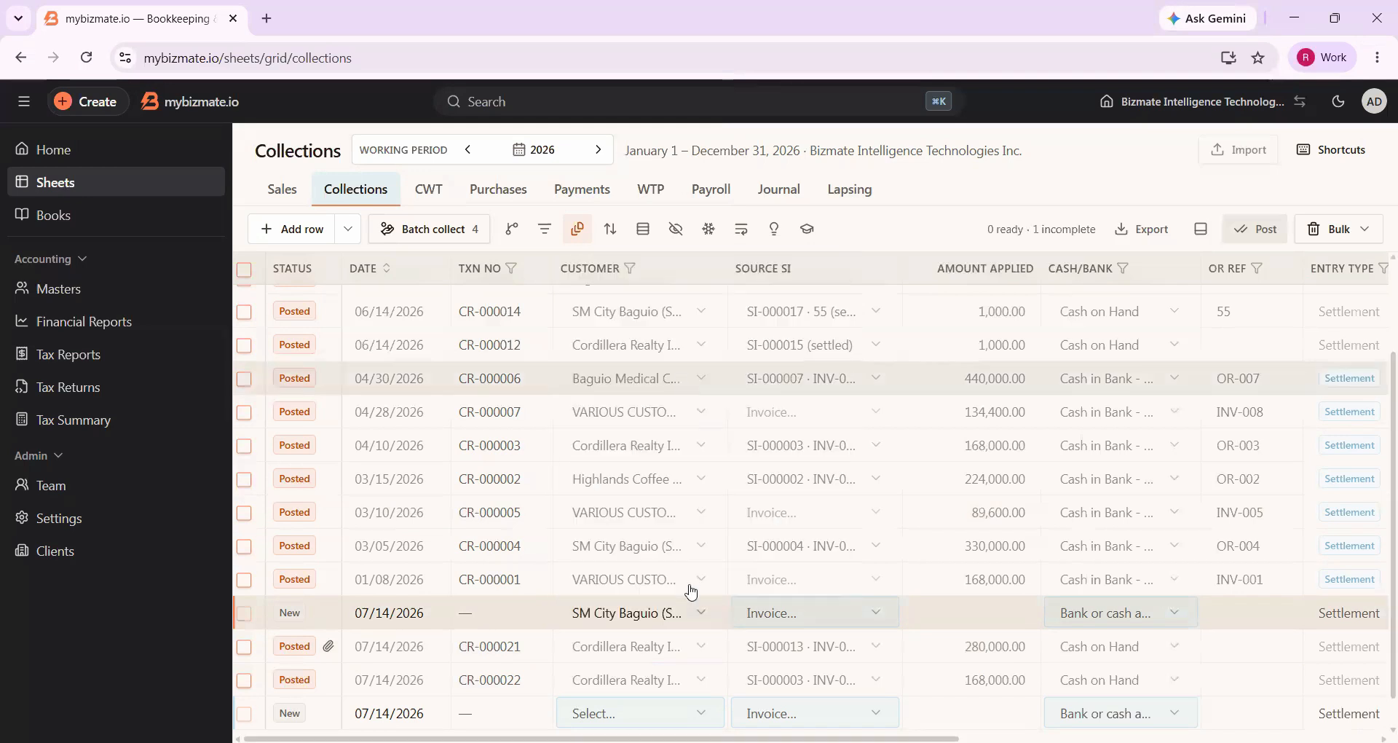
{"action": "scroll", "coordinate": [647, 610], "scroll_direction": "right", "scroll_amount": 3}
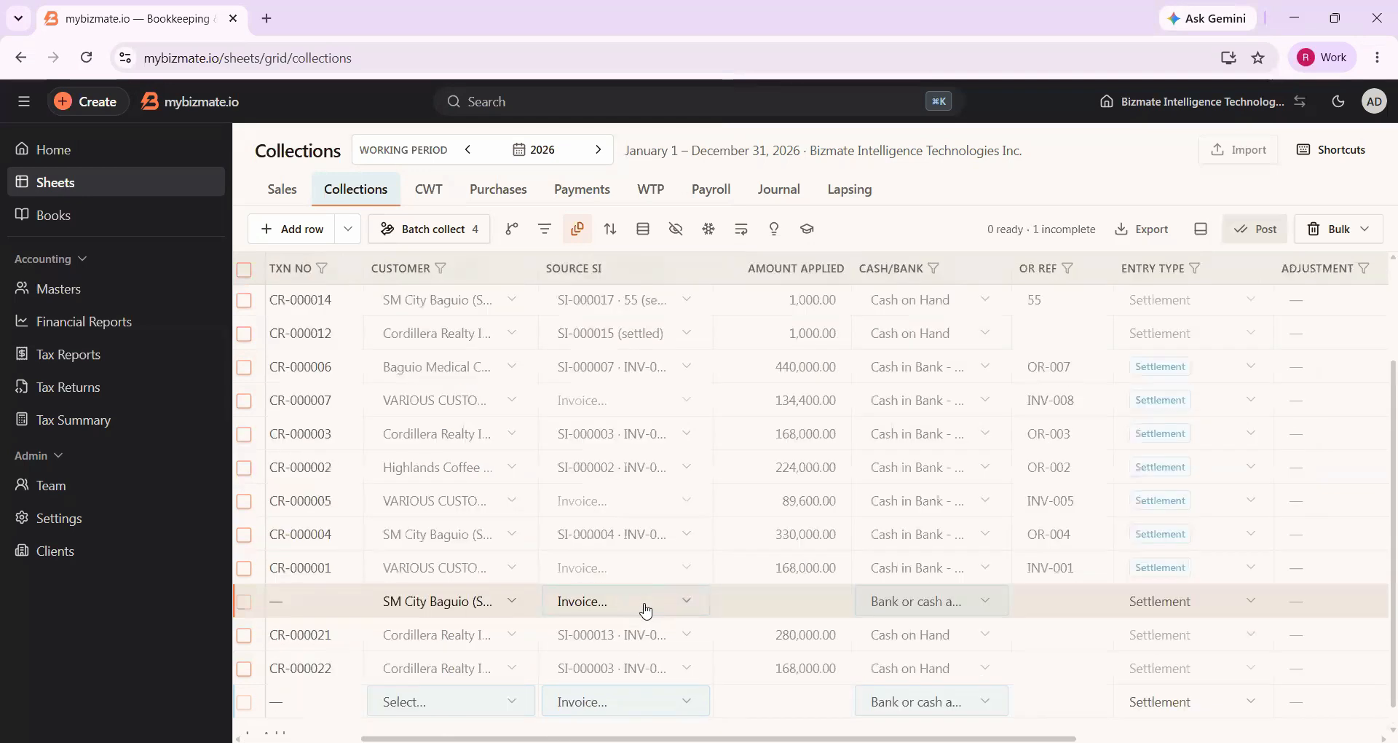
{"action": "left_click", "coordinate": [705, 603]}
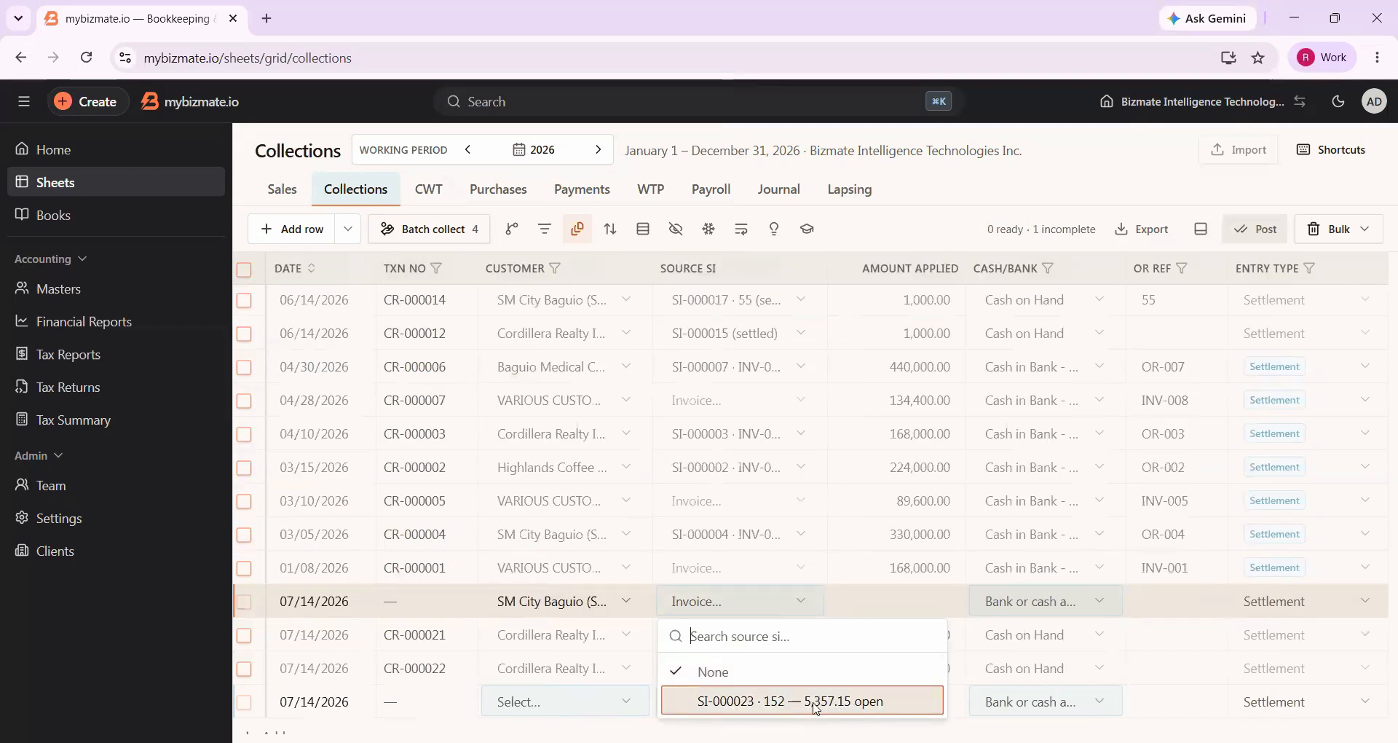
{"action": "left_click", "coordinate": [861, 702]}
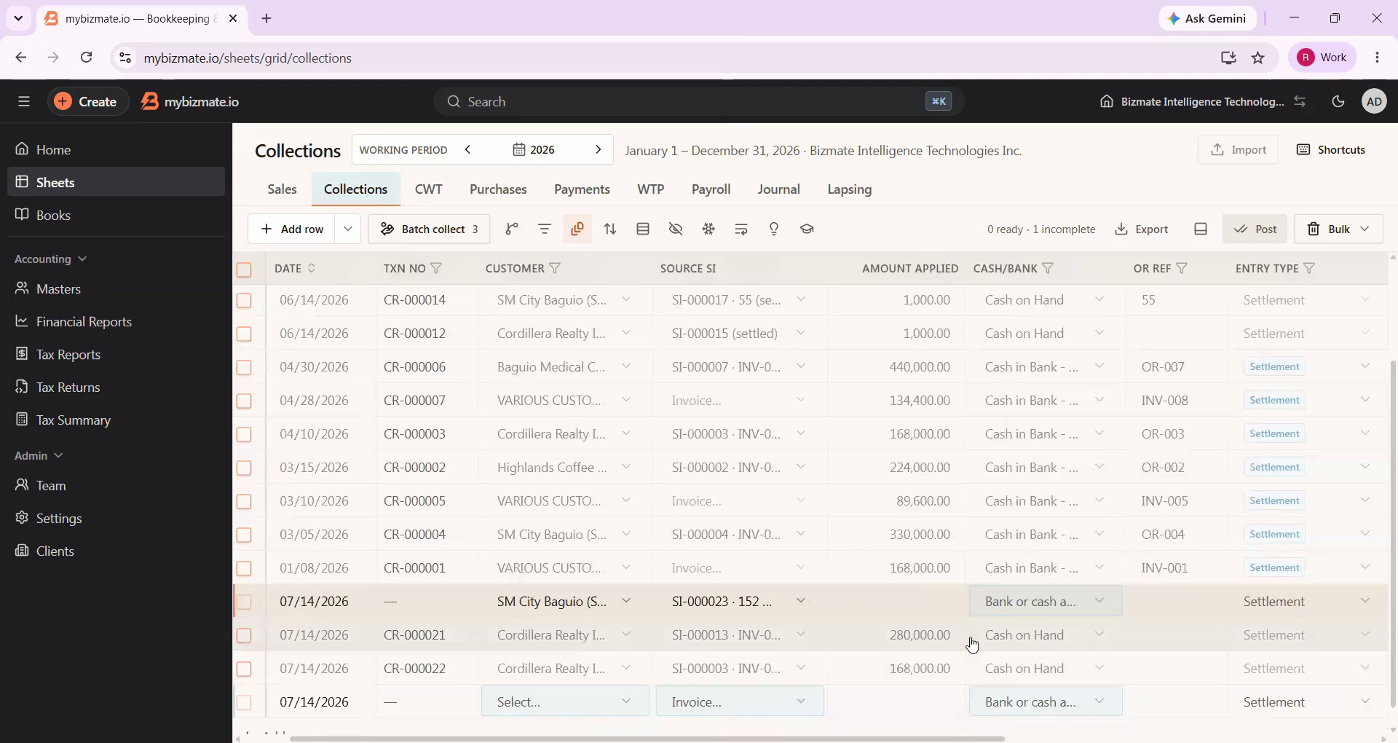
Turn on text wrapping for the cells of the collections grid
{"action": "left_click", "coordinate": [906, 607]}
{"action": "left_click", "coordinate": [768, 610]}
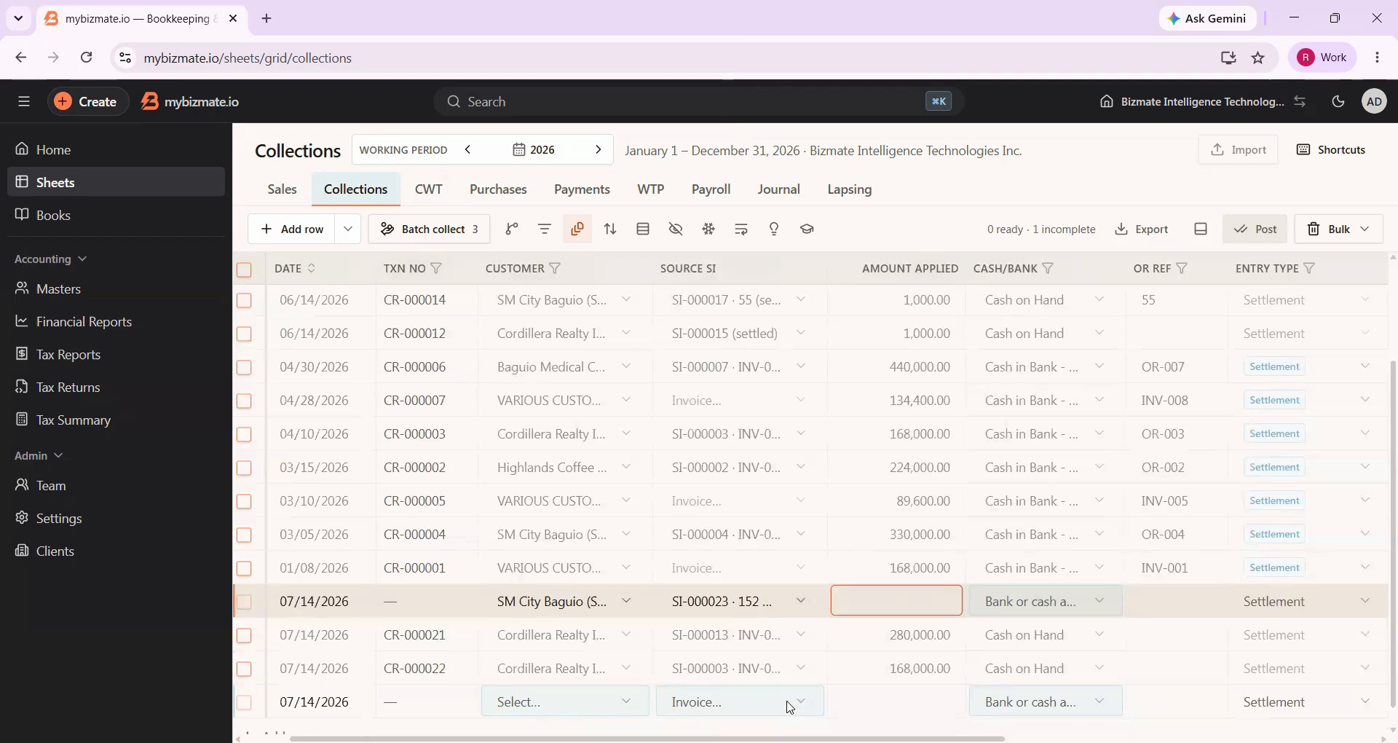
{"action": "left_click", "coordinate": [788, 703]}
{"action": "left_click", "coordinate": [770, 232]}
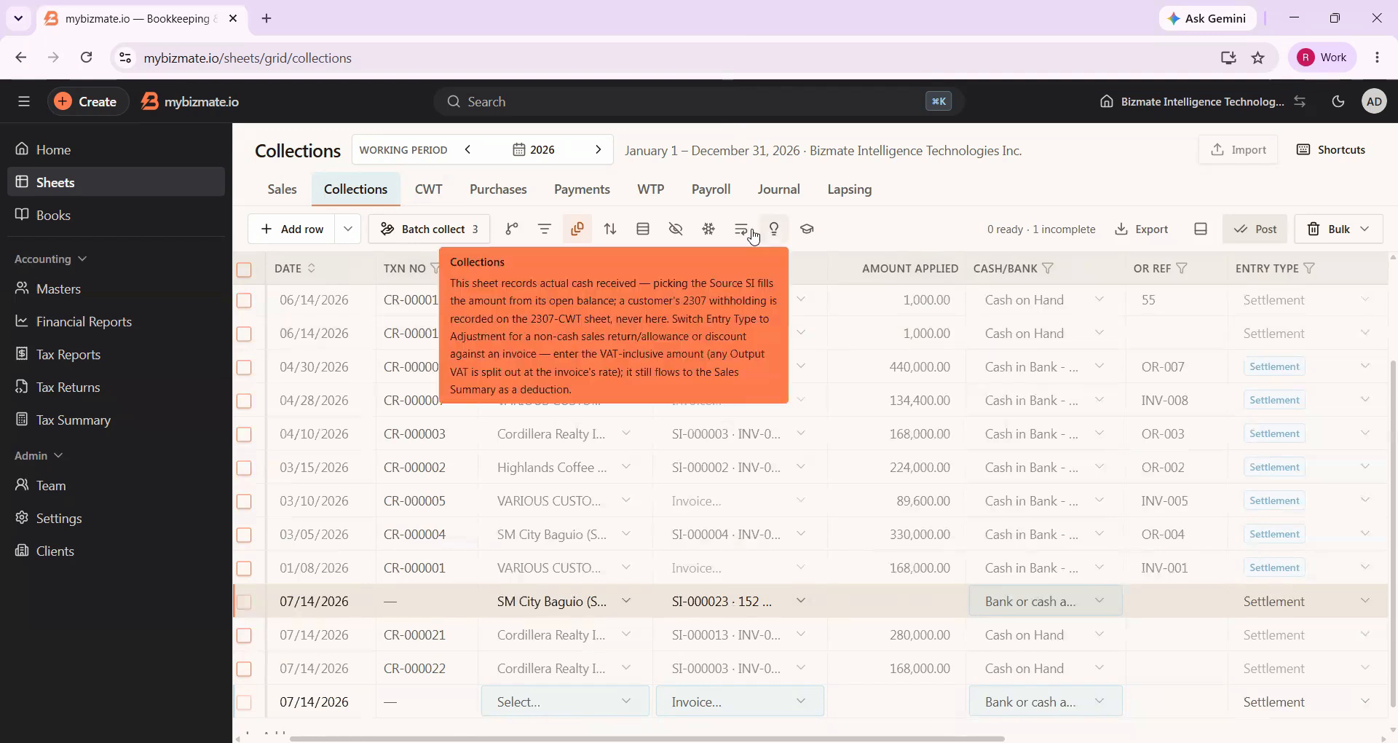
{"action": "left_click", "coordinate": [752, 235]}
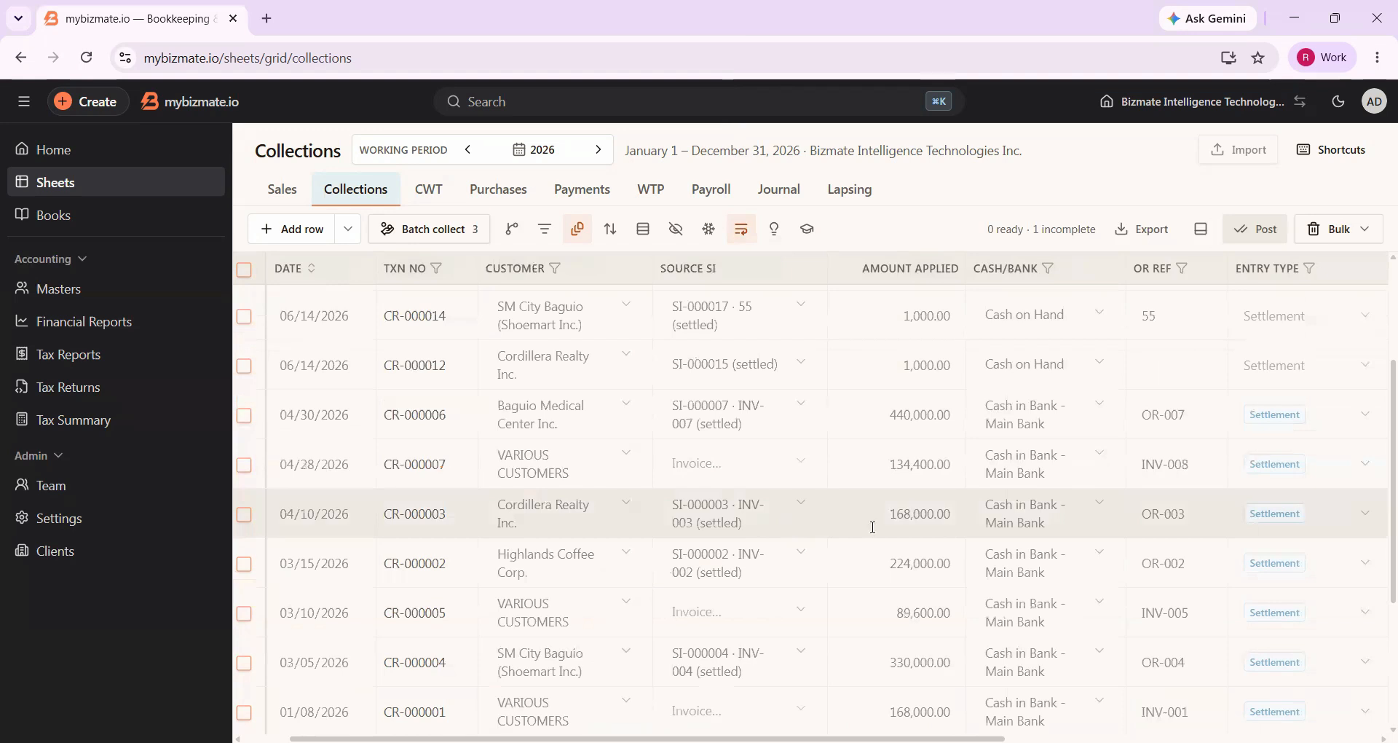
Enter applied amount 4000 and OR reference 005 in the new SM City Baguio (Shoemart Inc.) row for SI-000023
{"action": "scroll", "coordinate": [922, 523], "scroll_direction": "down", "scroll_amount": 3}
{"action": "left_click", "coordinate": [922, 523]}
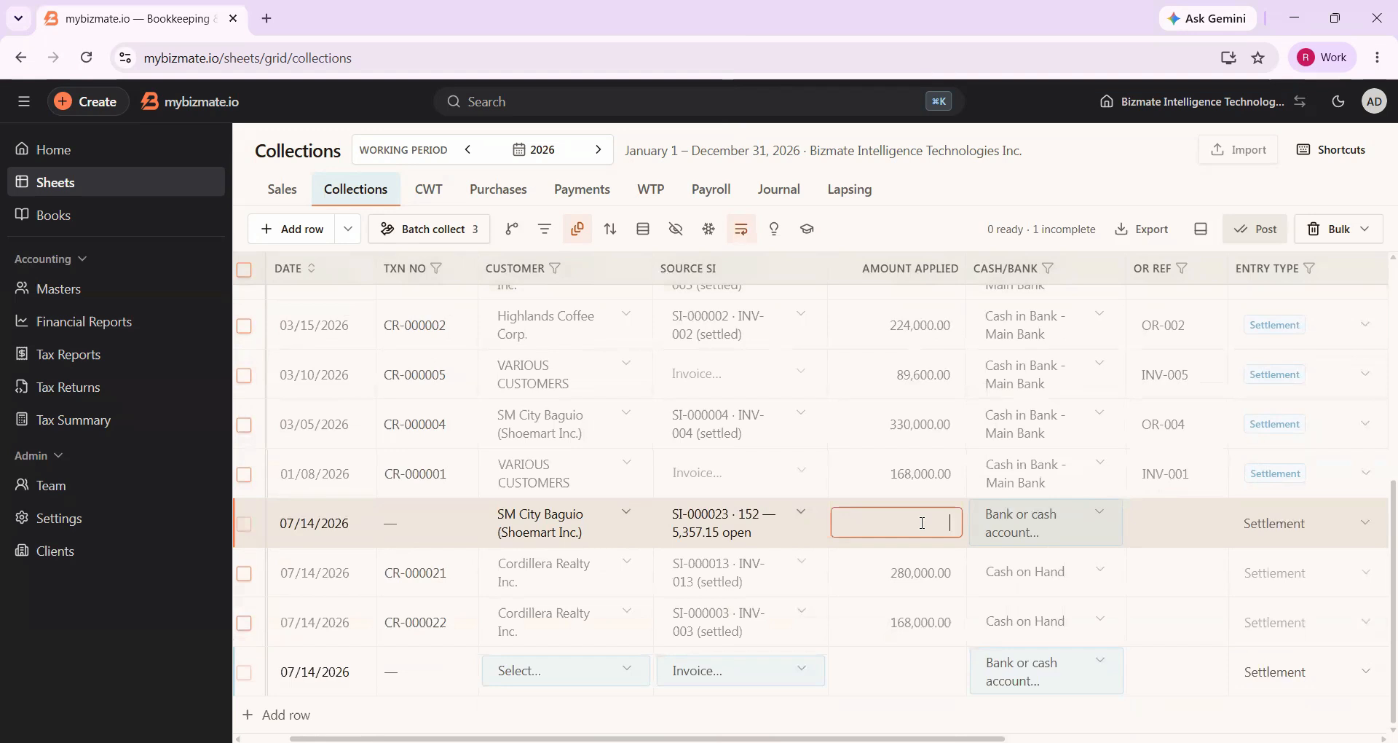
{"action": "type", "text": "4000"}
{"action": "key", "text": "Return"}
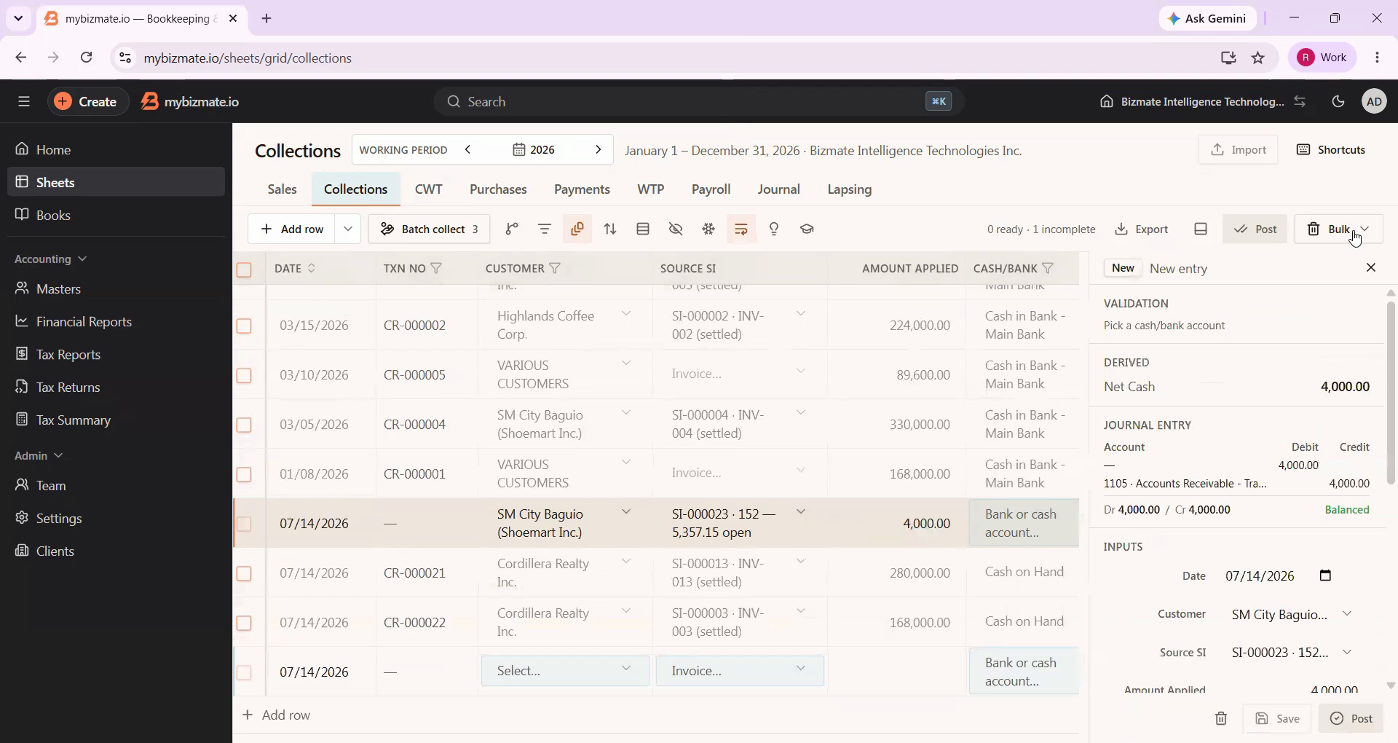
{"action": "left_click", "coordinate": [1369, 267]}
{"action": "left_click", "coordinate": [1194, 530]}
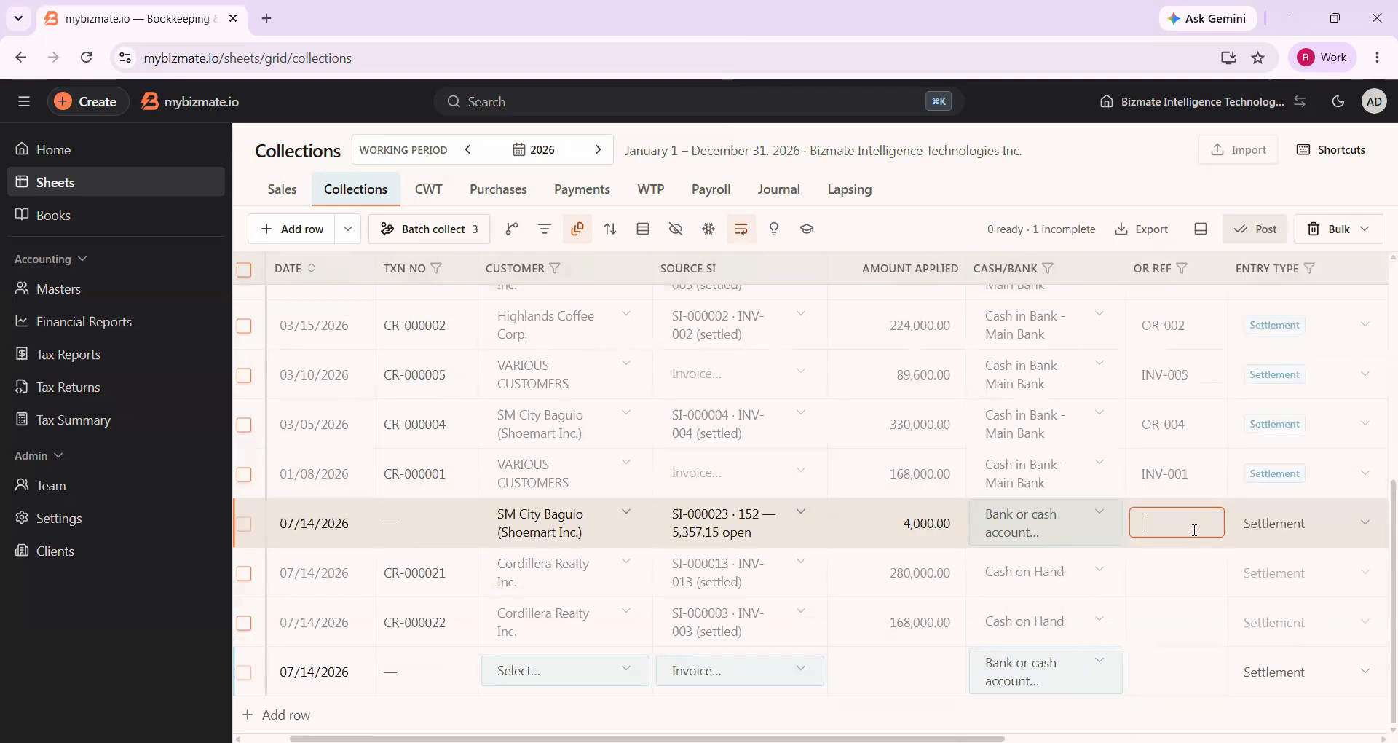
{"action": "type", "text": "005"}
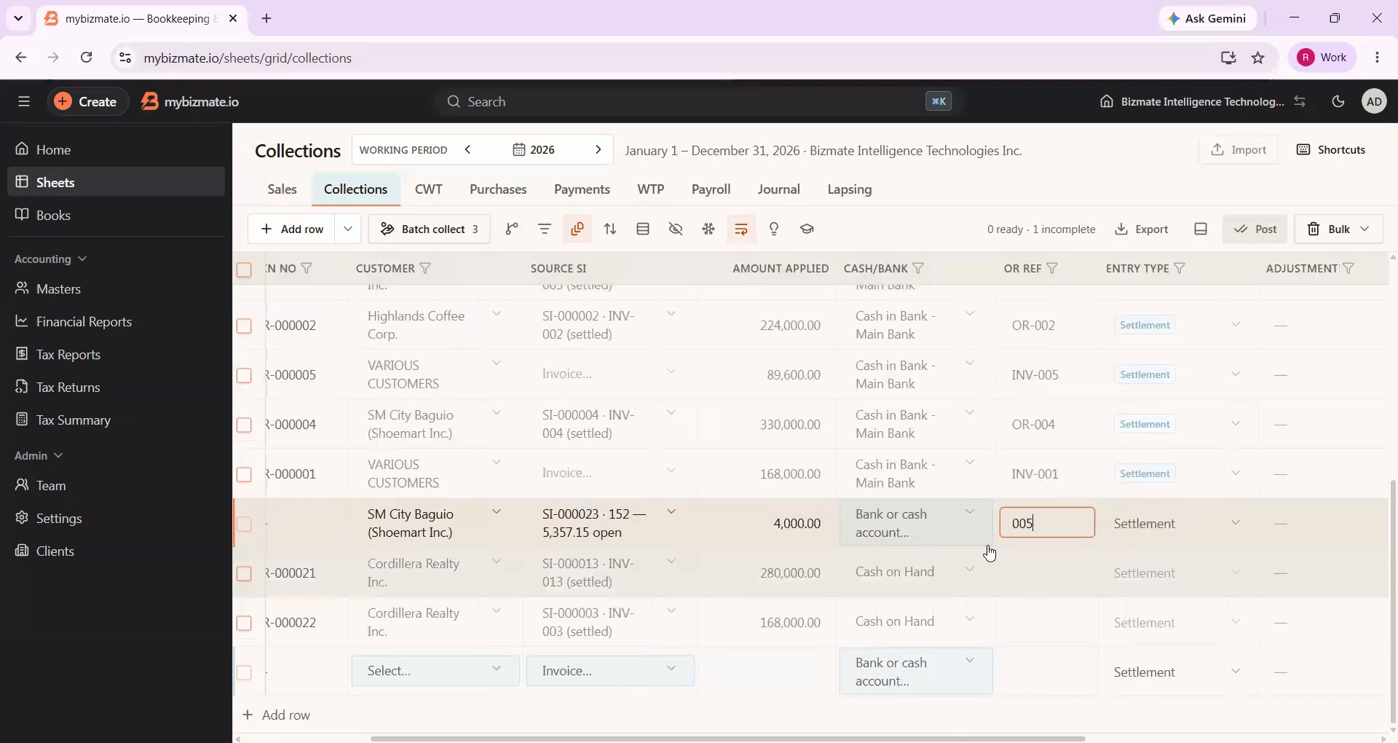
Check the row's incomplete flag, set its cash/bank account to Cash on Hand, and post the collection for SI-000023
{"action": "scroll", "coordinate": [986, 549], "scroll_direction": "right", "scroll_amount": 5}
{"action": "scroll", "coordinate": [1234, 537], "scroll_direction": "right", "scroll_amount": 3}
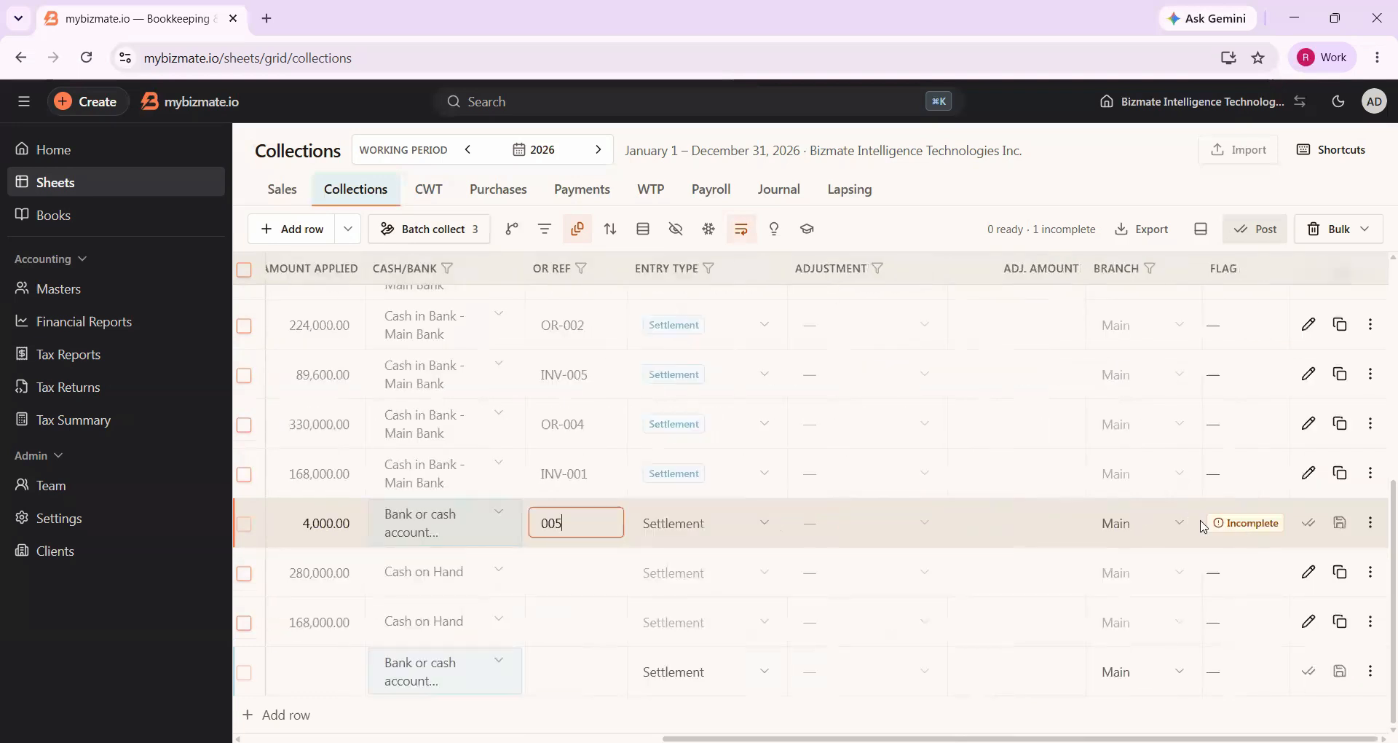
{"action": "mouse_move", "coordinate": [1201, 527]}
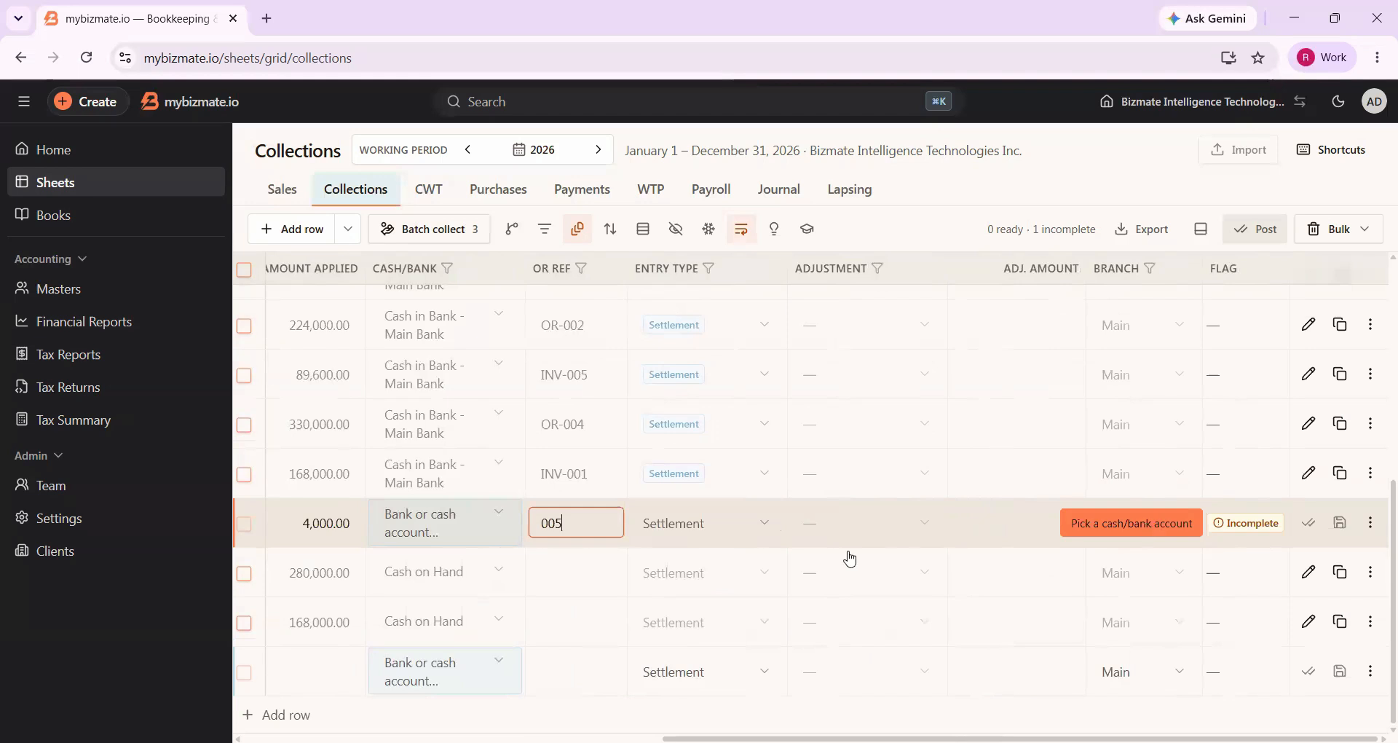
{"action": "scroll", "coordinate": [728, 531], "scroll_direction": "left", "scroll_amount": 2}
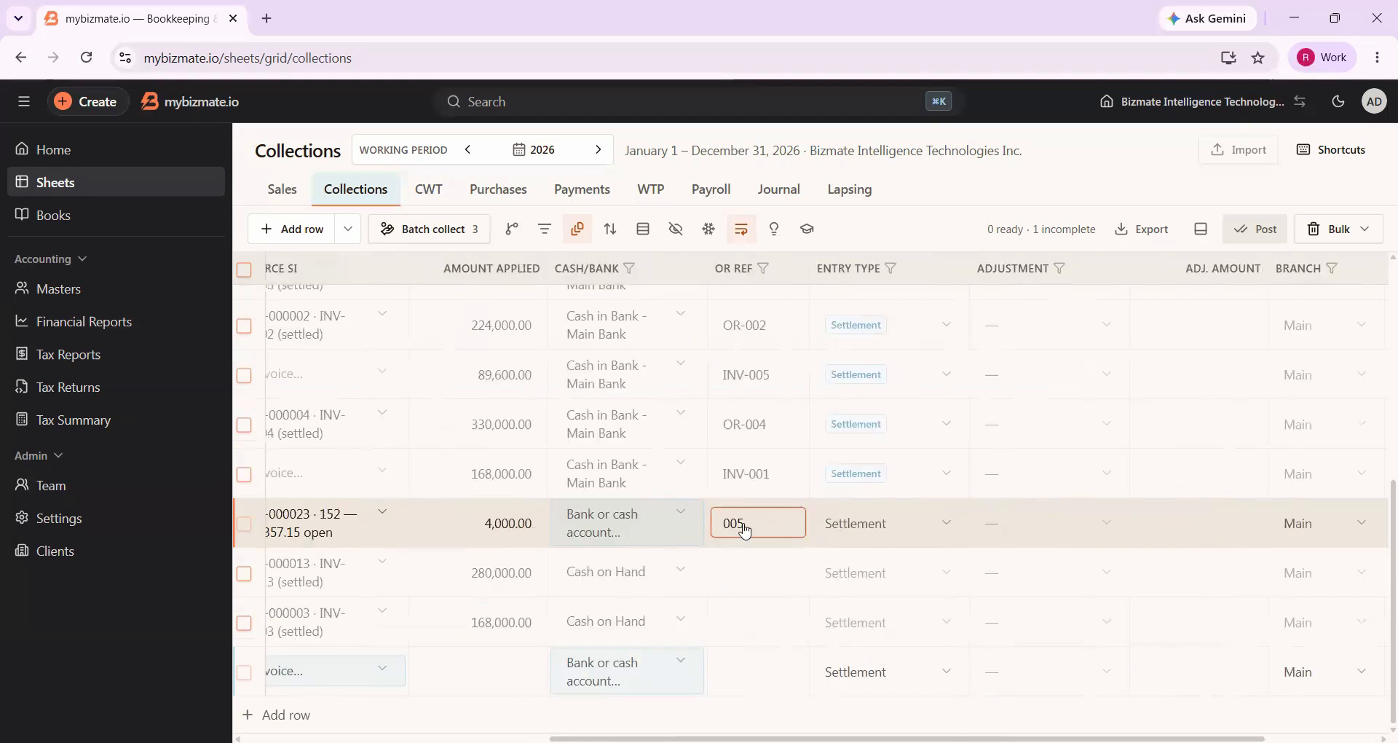
{"action": "scroll", "coordinate": [743, 530], "scroll_direction": "left", "scroll_amount": 2}
{"action": "left_click", "coordinate": [746, 531]}
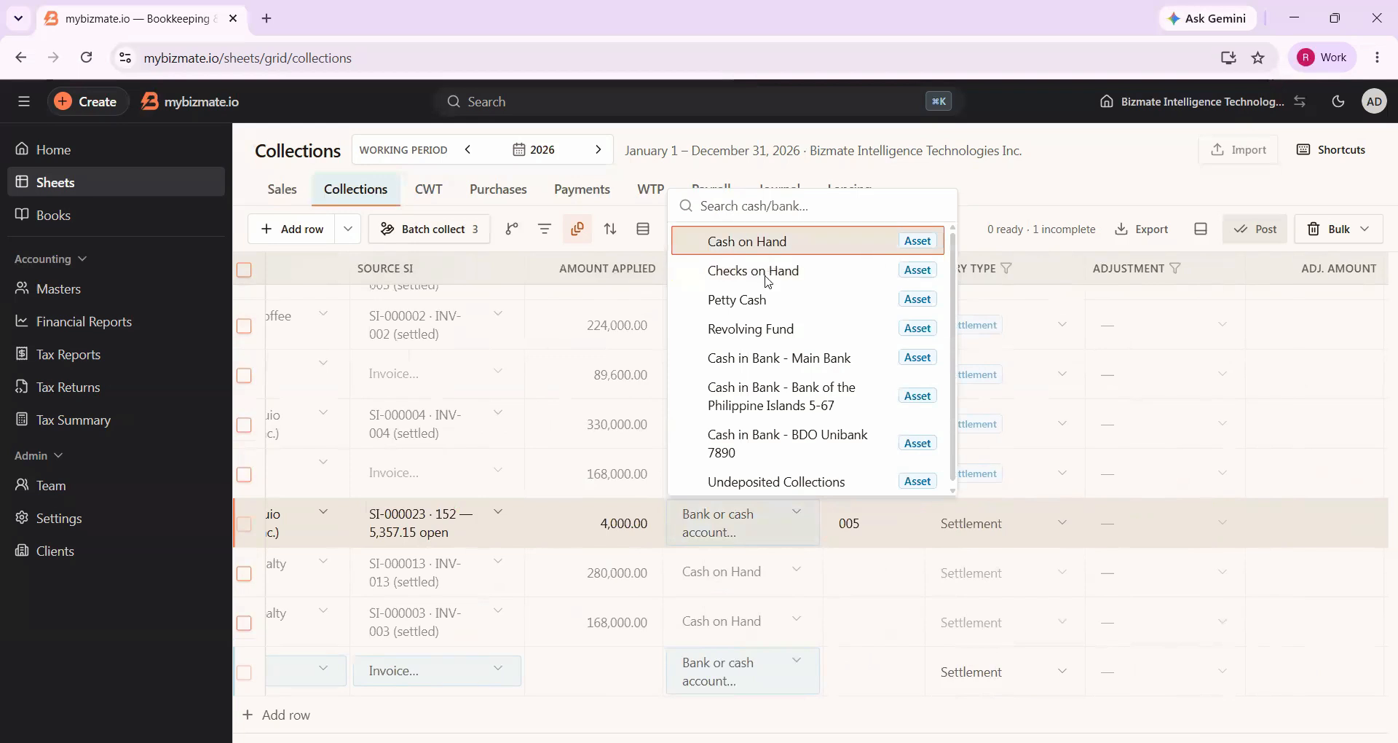
{"action": "left_click", "coordinate": [768, 249]}
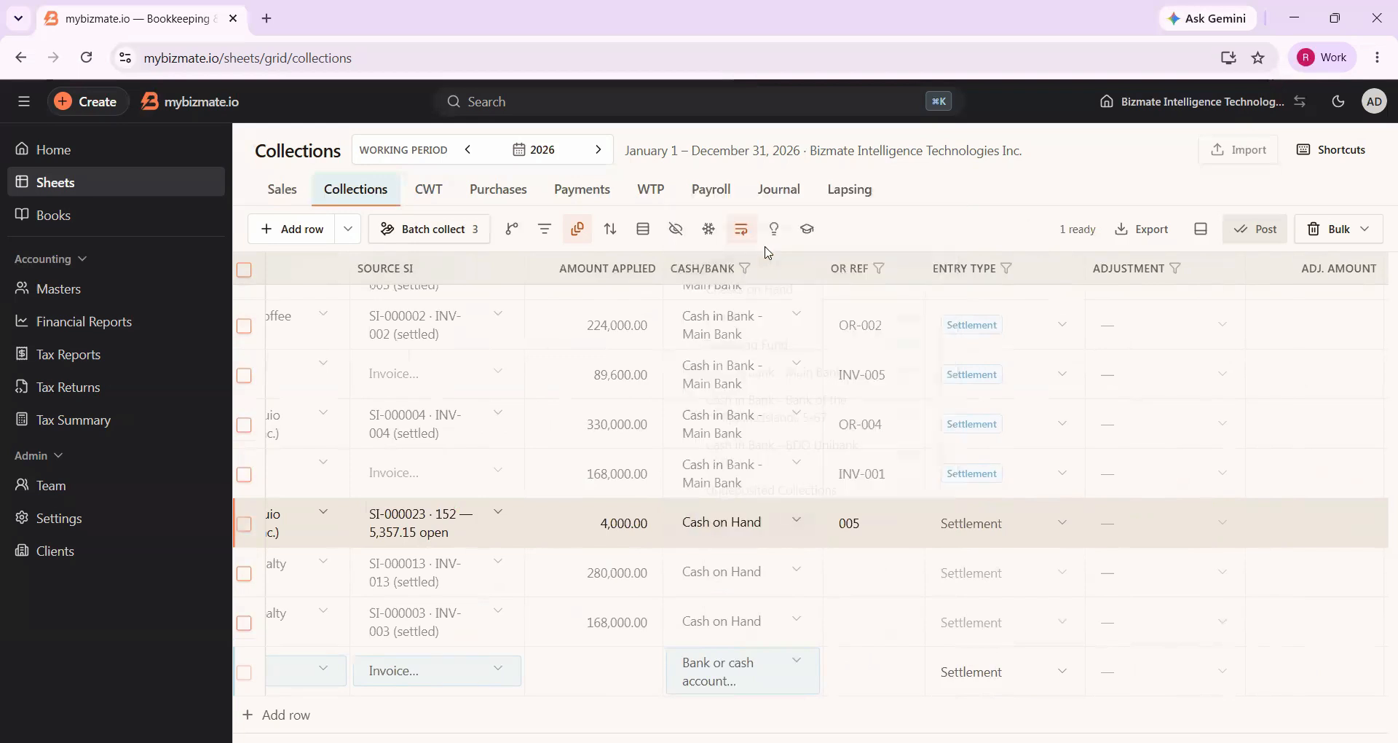
{"action": "scroll", "coordinate": [1231, 531], "scroll_direction": "right", "scroll_amount": 4}
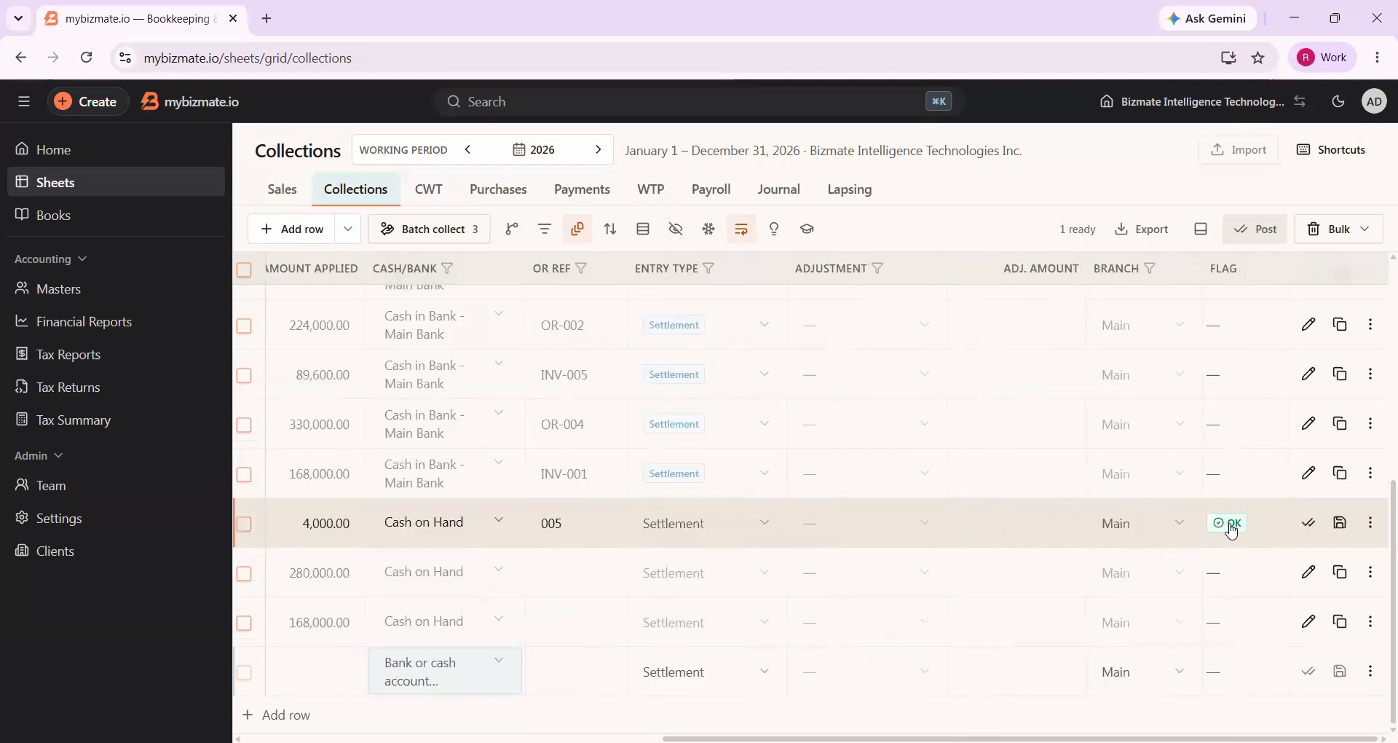
{"action": "left_click", "coordinate": [1308, 524]}
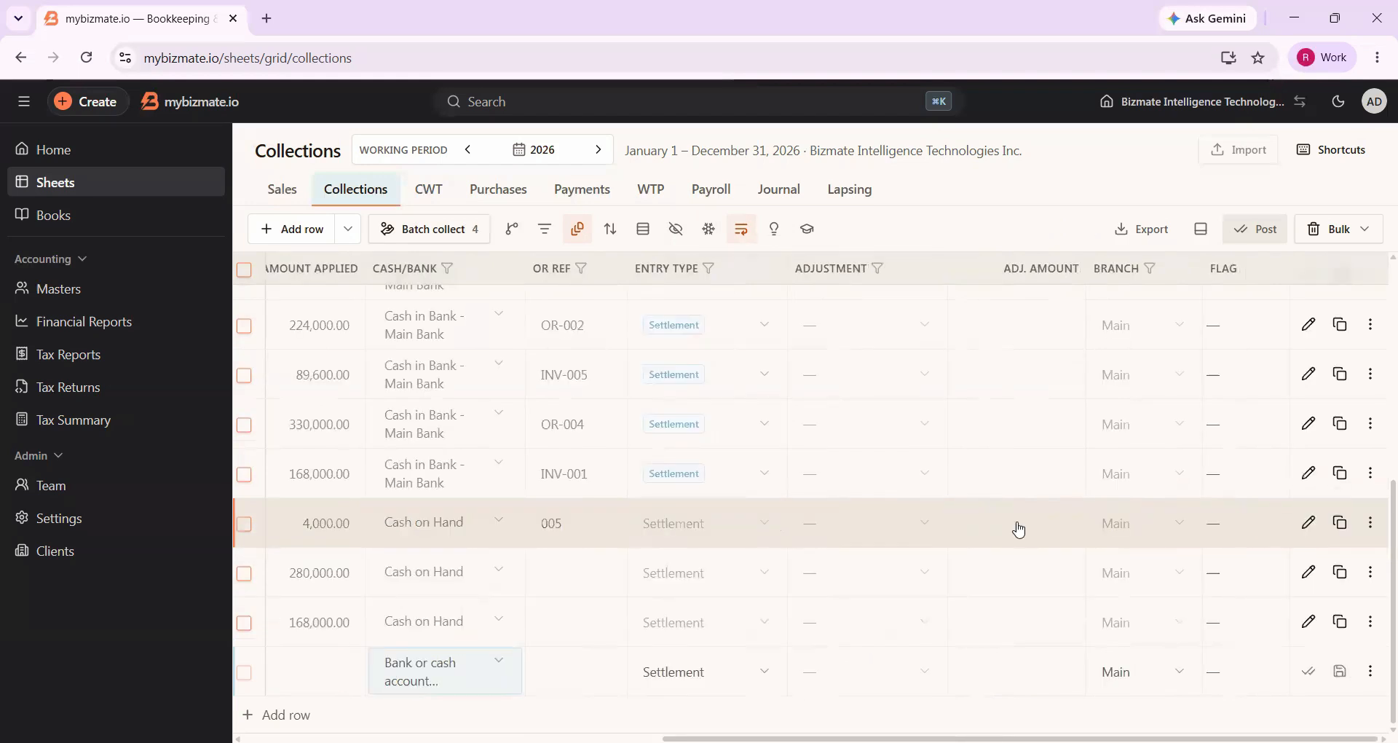
Fill the remaining blank collection row with customer SM City Baguio (Shoemart Inc.) and source invoice SI-000023
{"action": "scroll", "coordinate": [1019, 530], "scroll_direction": "left", "scroll_amount": 9}
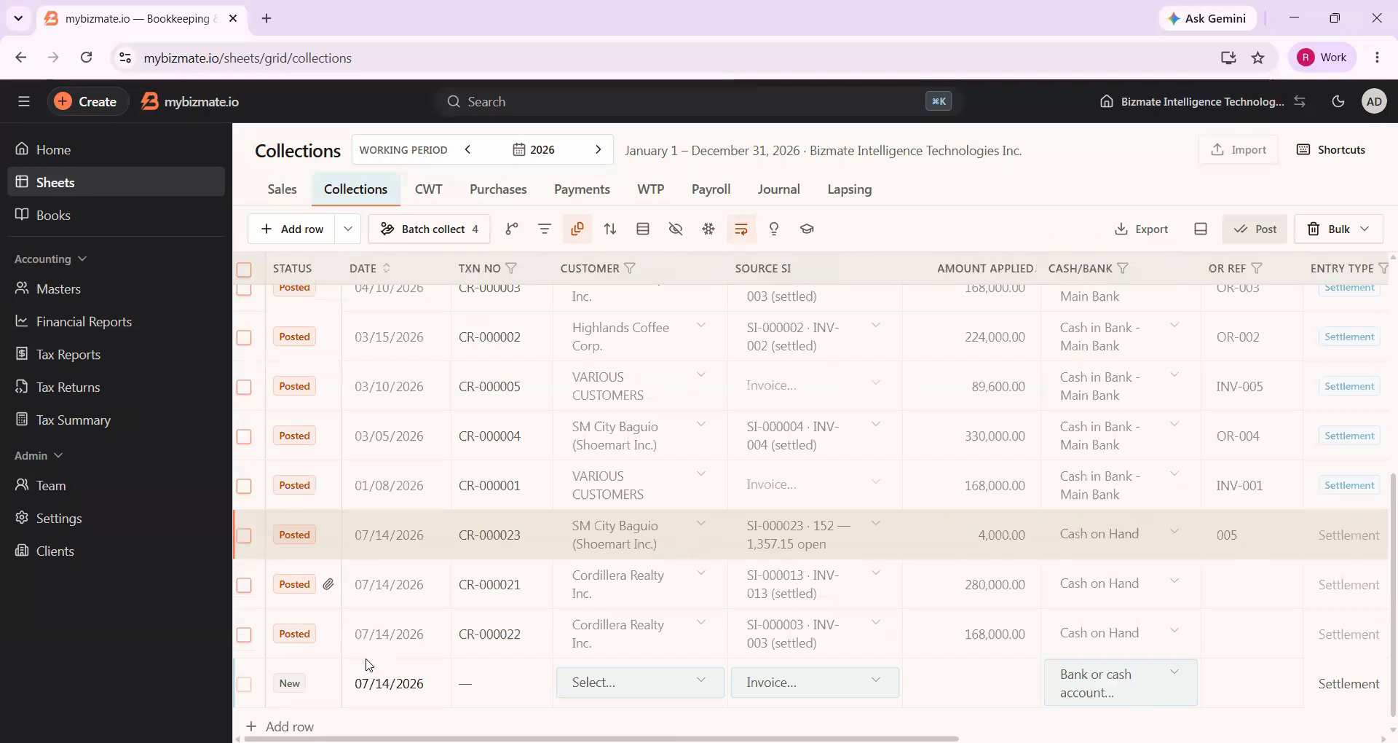
{"action": "scroll", "coordinate": [332, 677], "scroll_direction": "down", "scroll_amount": 1}
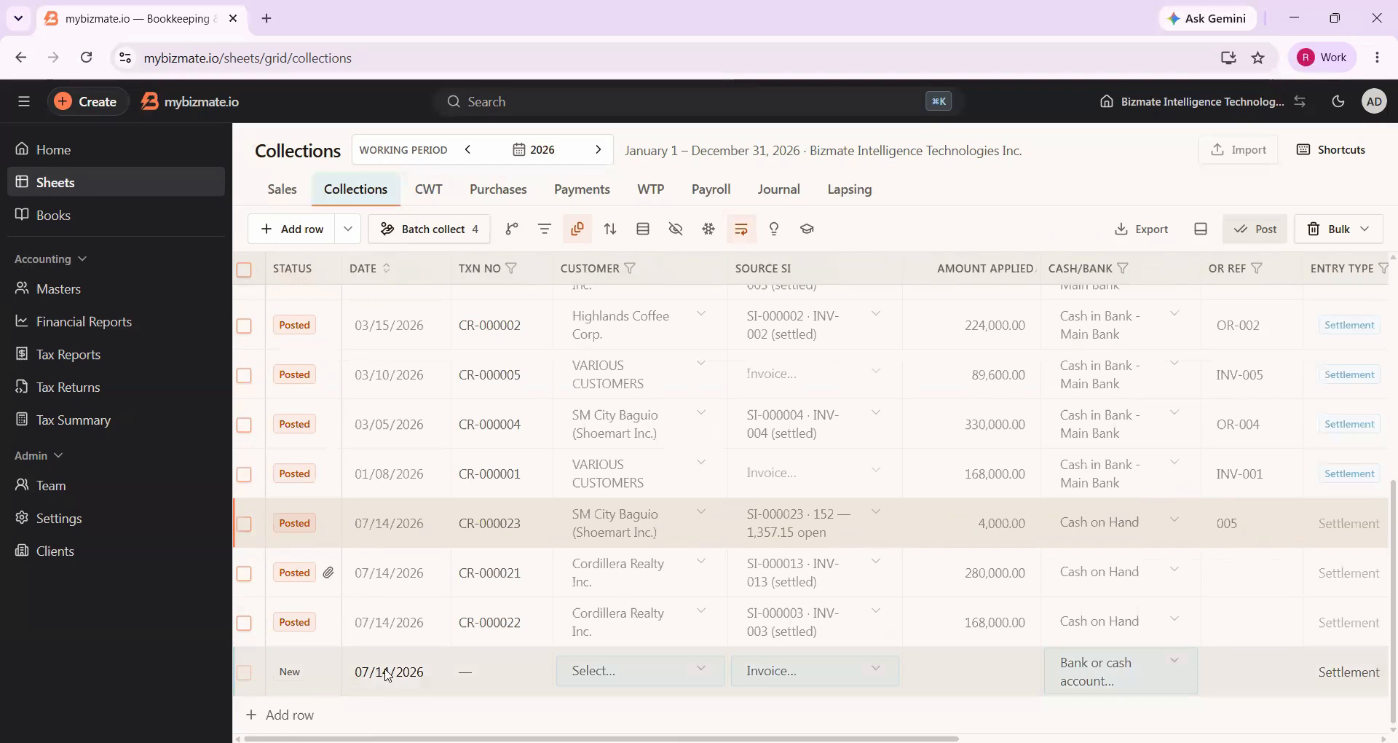
{"action": "left_click", "coordinate": [622, 675]}
{"action": "left_click", "coordinate": [636, 429]}
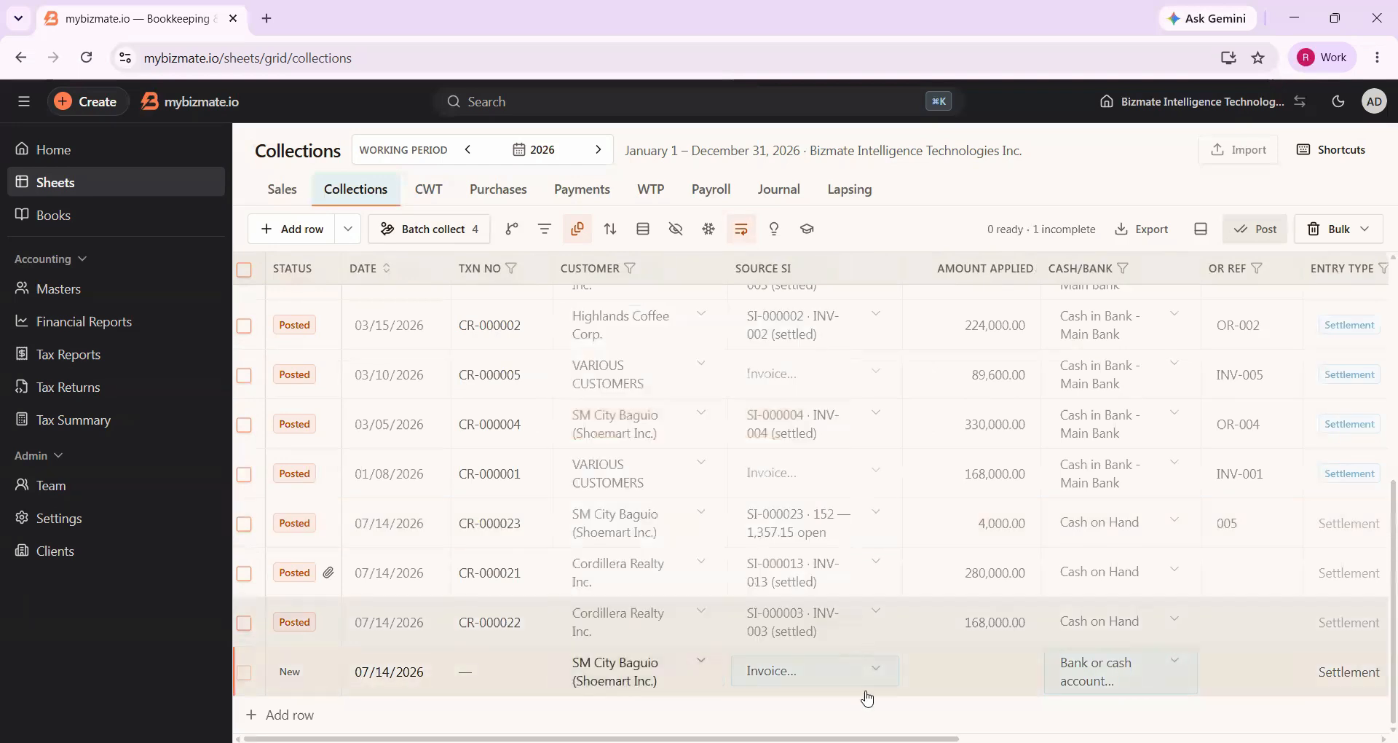
{"action": "left_click", "coordinate": [855, 686]}
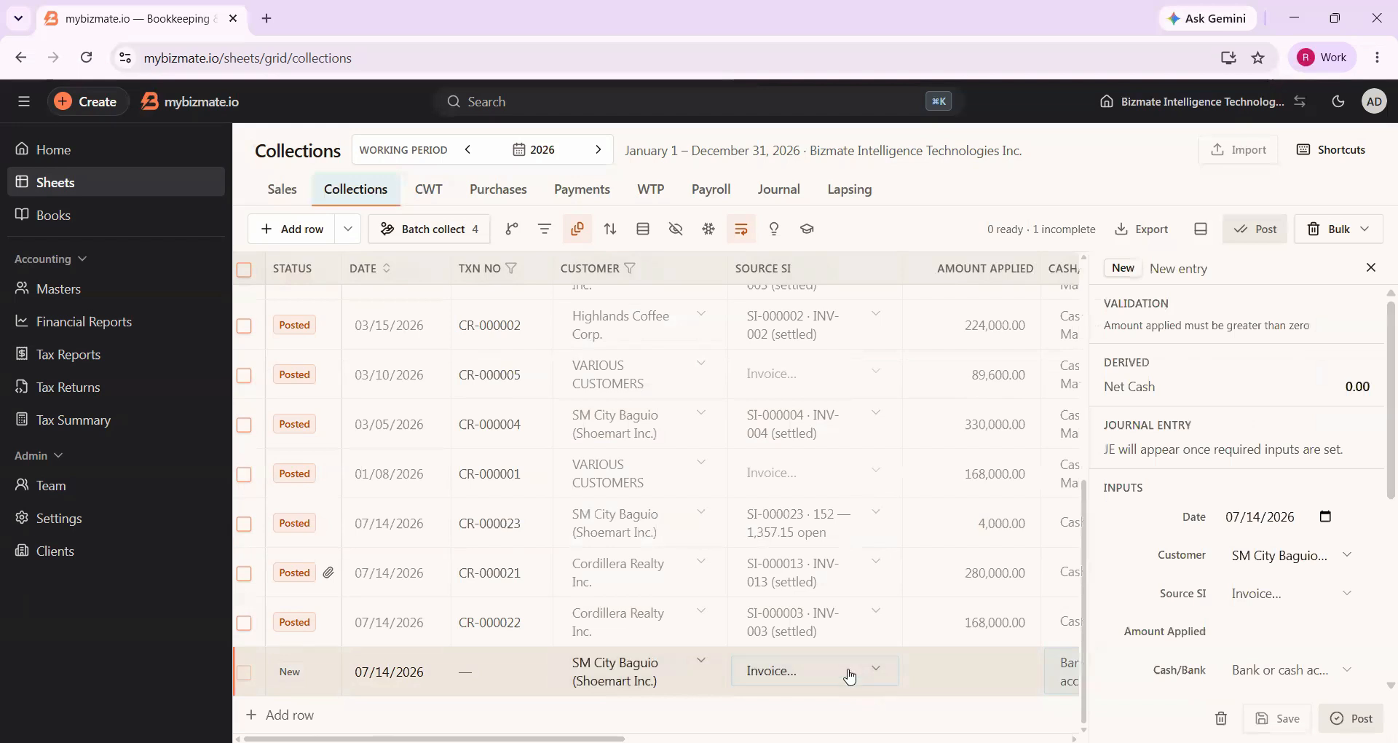
{"action": "left_click", "coordinate": [851, 677]}
{"action": "left_click", "coordinate": [845, 638]}
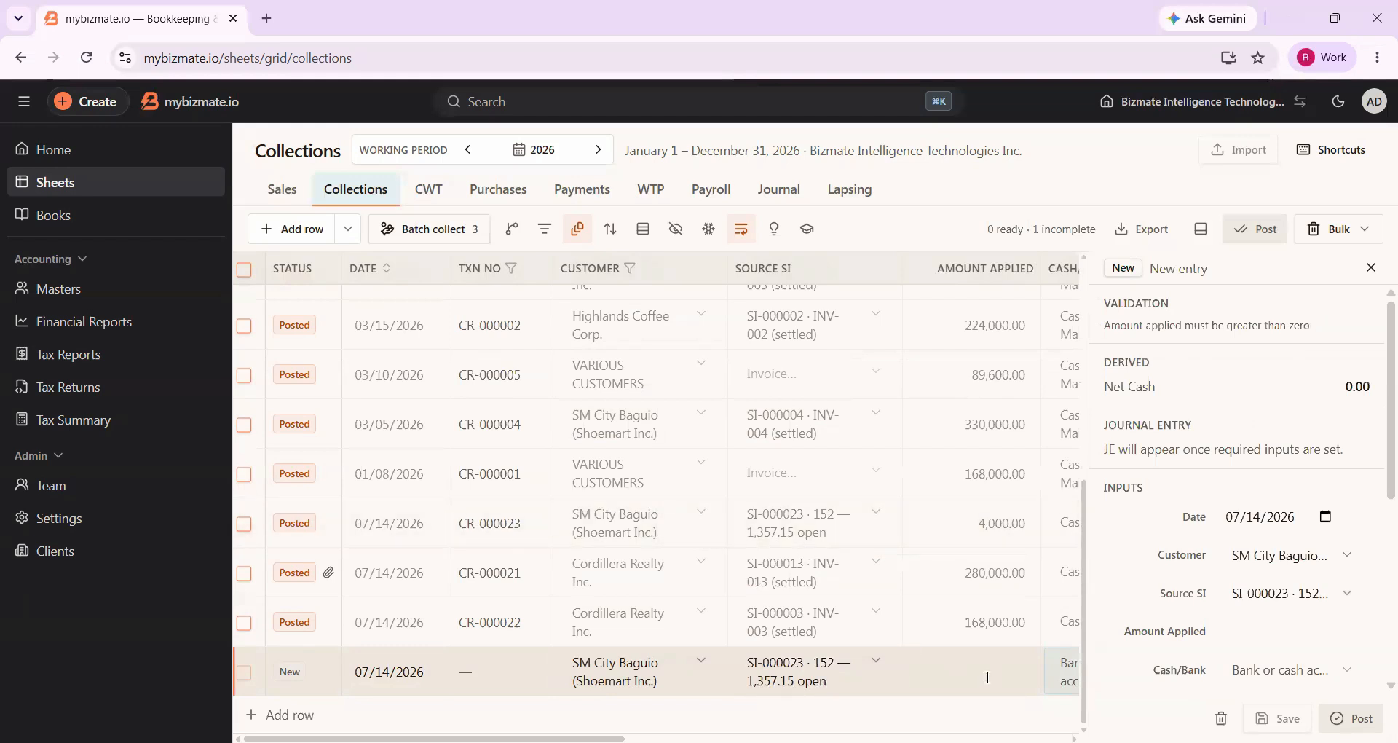
Set the second SI-000023 collection's applied amount to 1357.15 and its account to Cash on Hand, then post it
{"action": "scroll", "coordinate": [988, 677], "scroll_direction": "right", "scroll_amount": 5}
{"action": "left_click", "coordinate": [624, 679]}
{"action": "type", "text": "1,3"}
{"action": "type", "text": "57"}
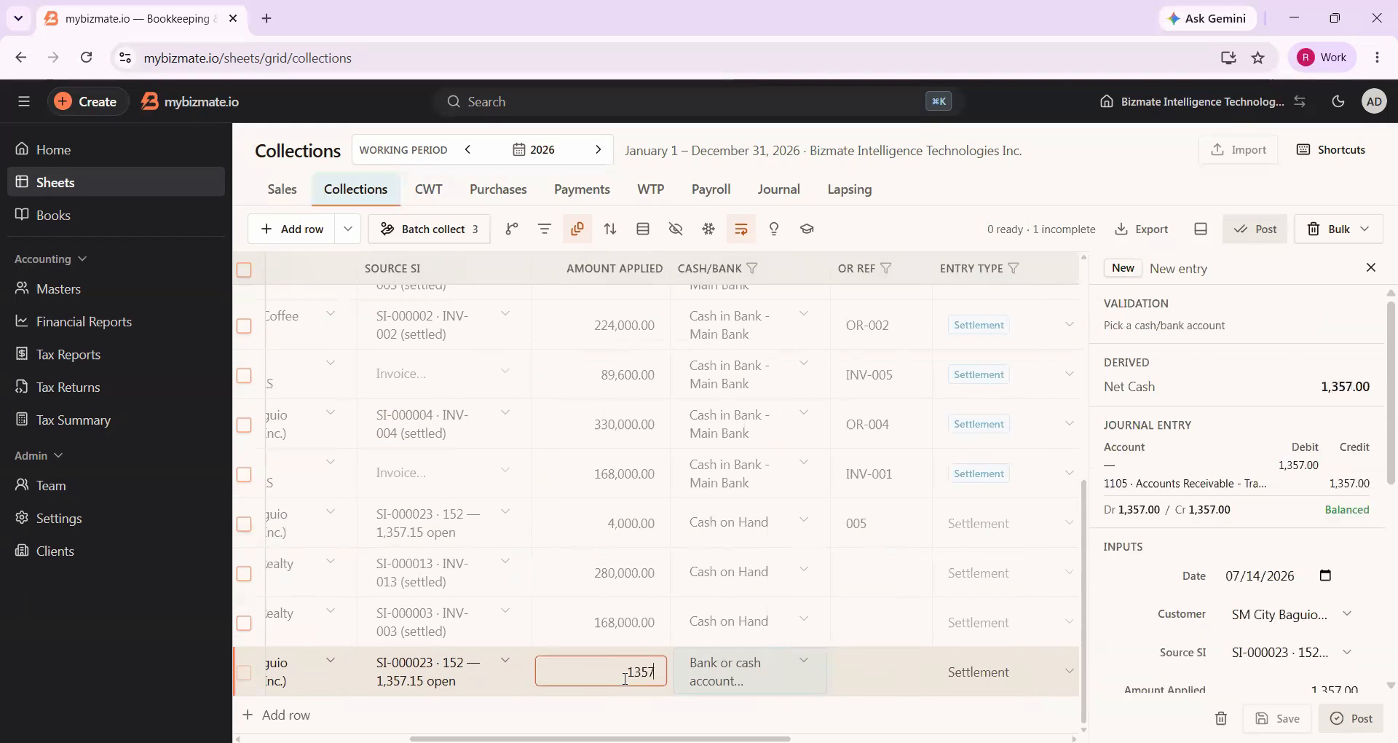
{"action": "type", "text": ".15"}
{"action": "left_click", "coordinate": [780, 670]}
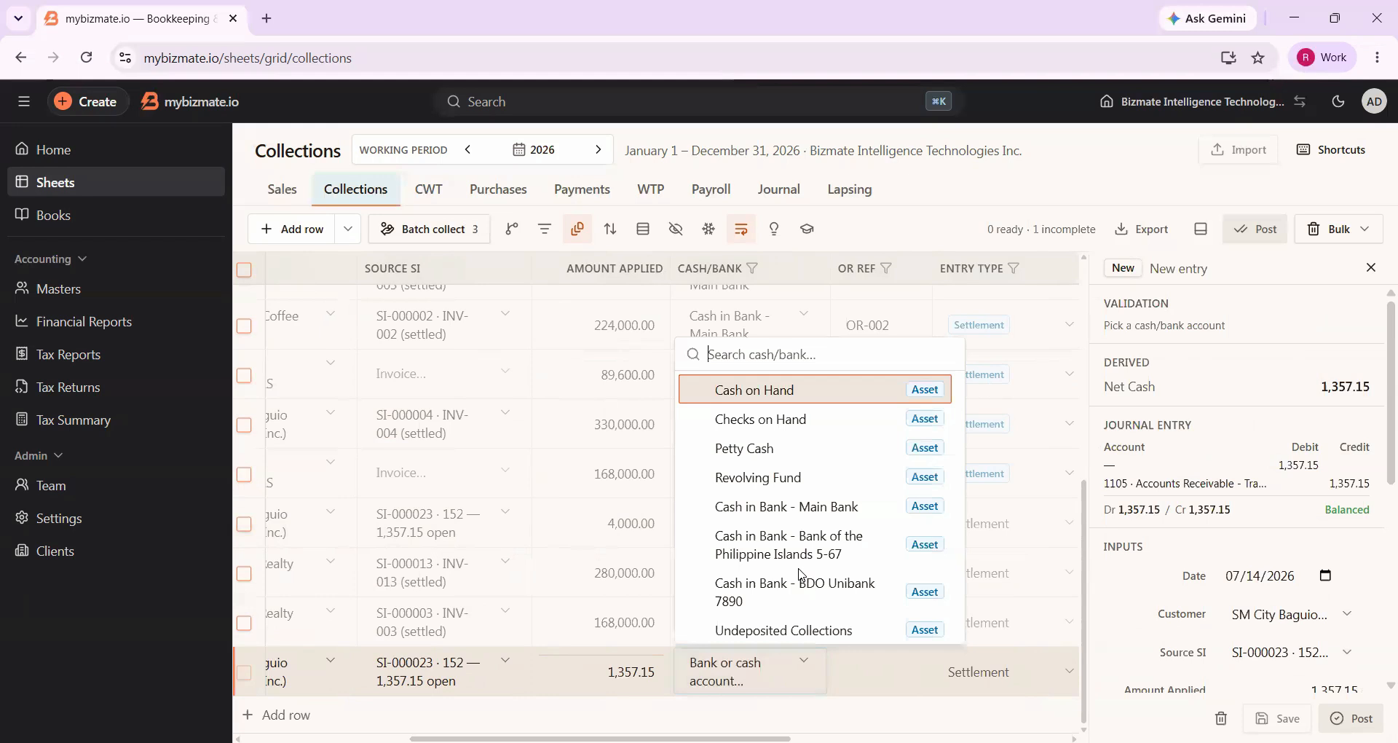
{"action": "left_click", "coordinate": [772, 402]}
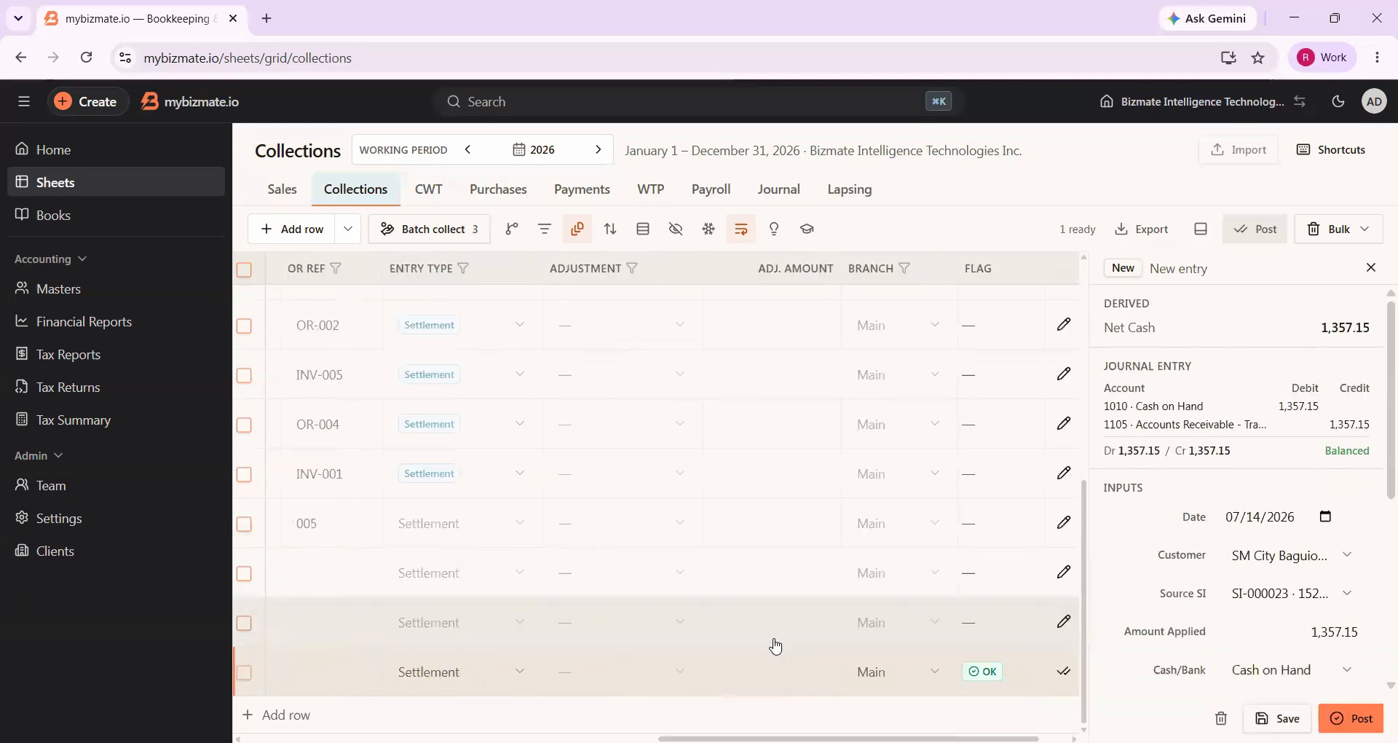
{"action": "left_click", "coordinate": [1058, 673]}
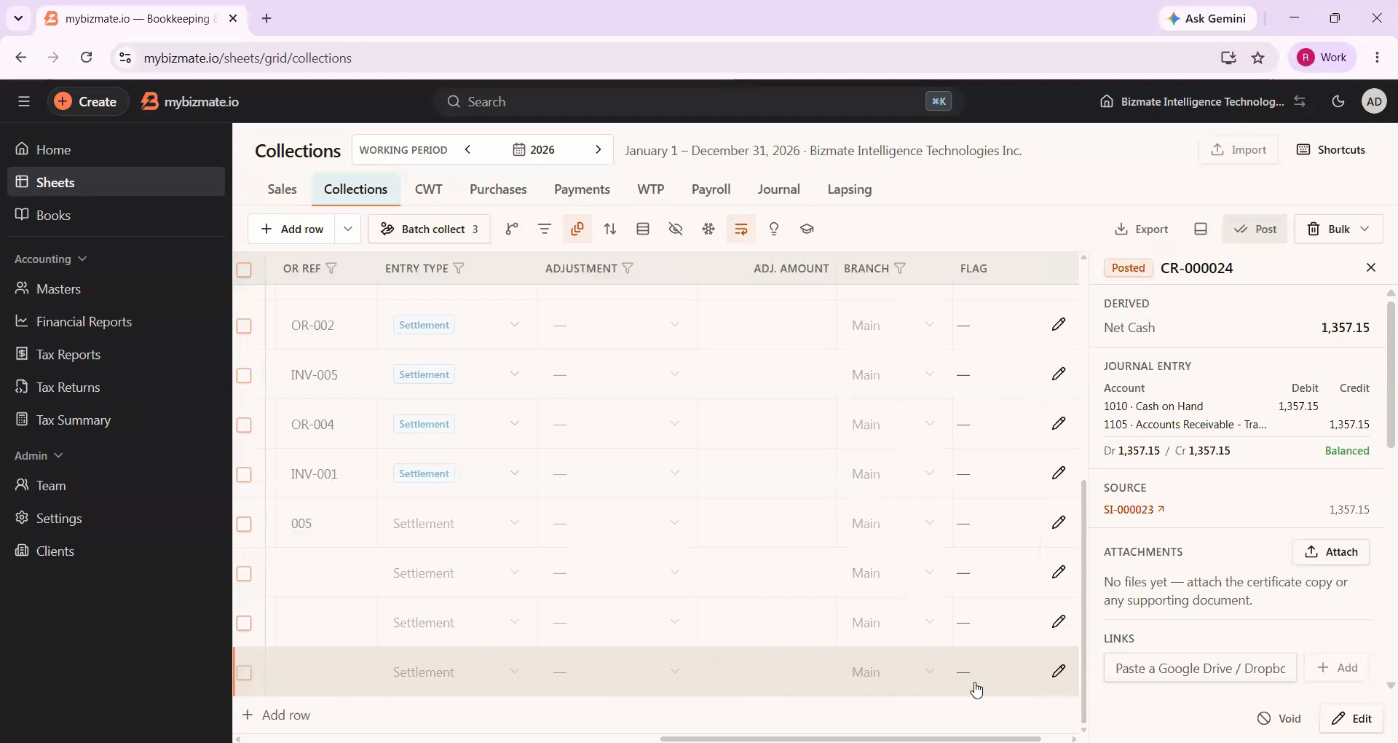
Add a collection row for customer SM City Baguio (Shoemart Inc.) and check which source invoices it offers
{"action": "scroll", "coordinate": [631, 670], "scroll_direction": "left", "scroll_amount": 5}
{"action": "scroll", "coordinate": [470, 682], "scroll_direction": "left", "scroll_amount": 5}
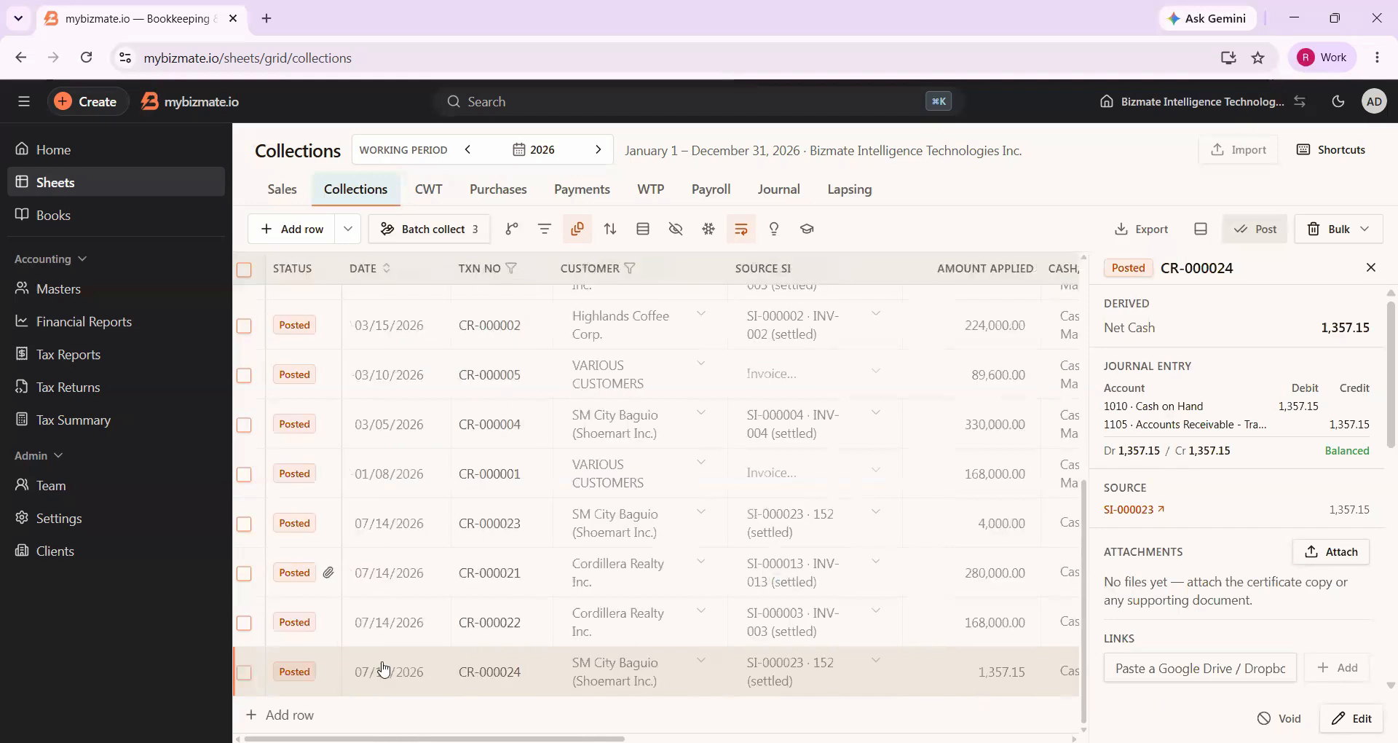
{"action": "key", "text": "Return"}
{"action": "scroll", "coordinate": [599, 671], "scroll_direction": "down", "scroll_amount": 1}
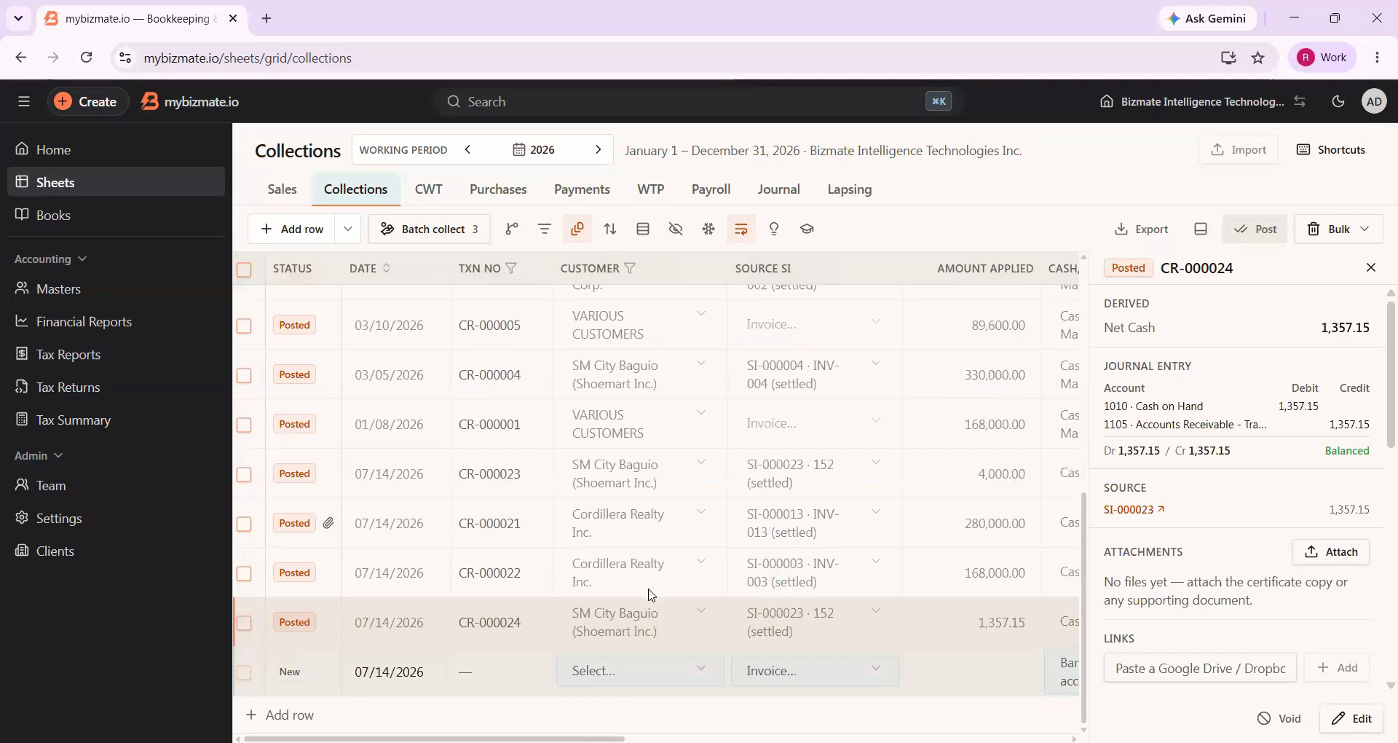
{"action": "left_click", "coordinate": [664, 439]}
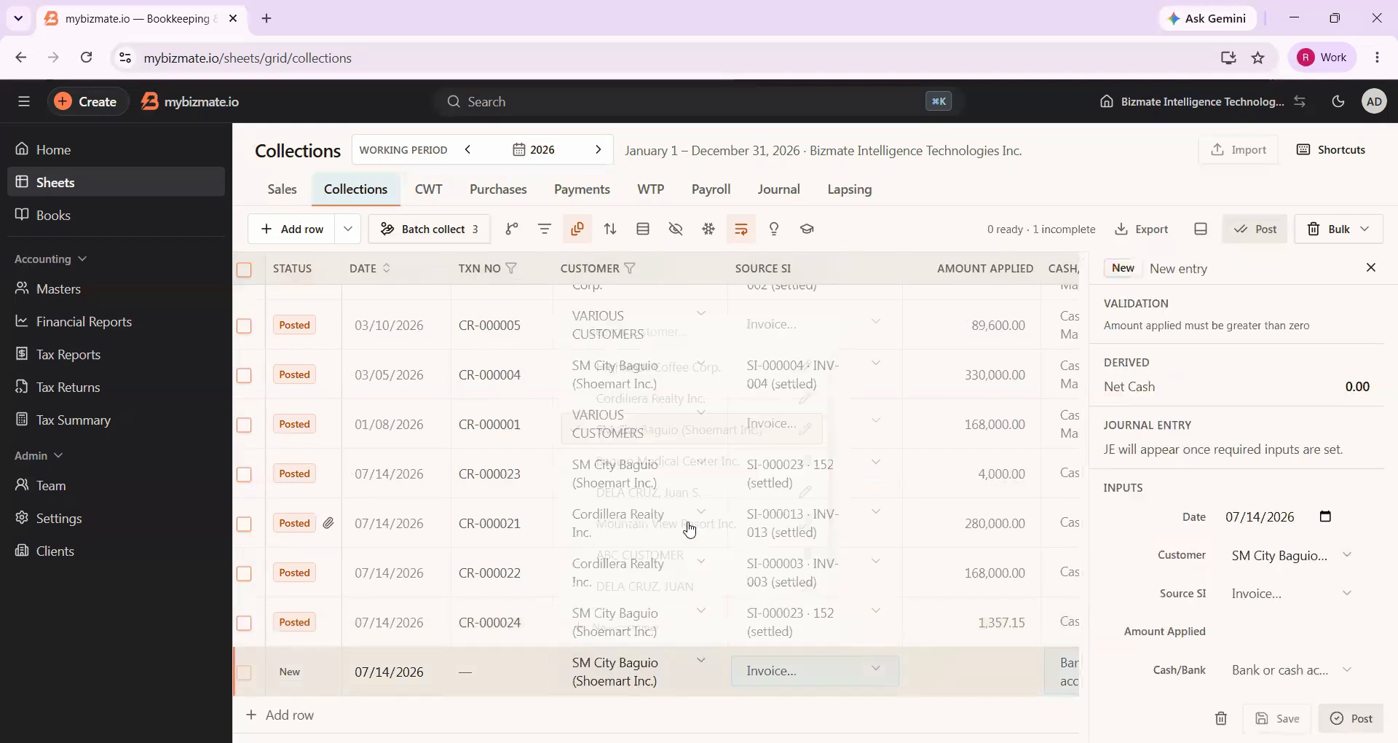
{"action": "left_click", "coordinate": [793, 661]}
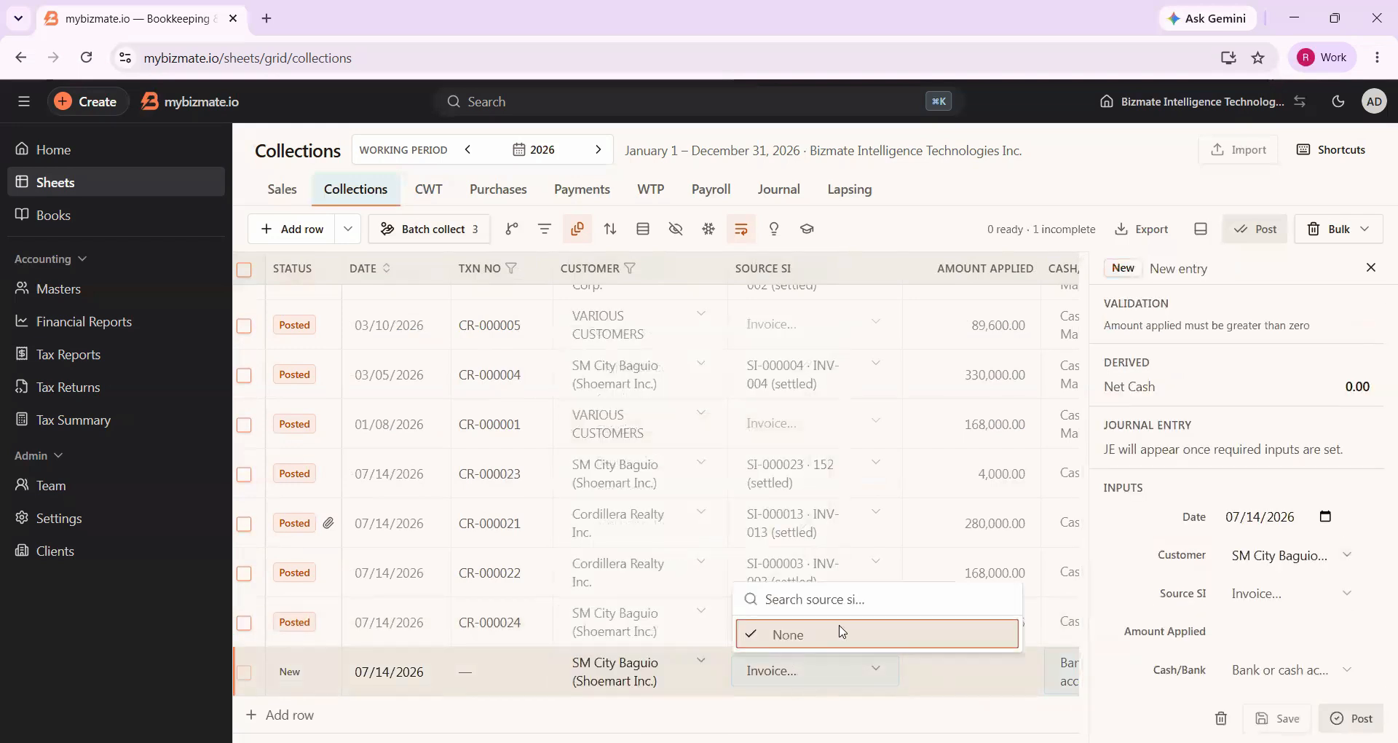
{"action": "left_click", "coordinate": [884, 529]}
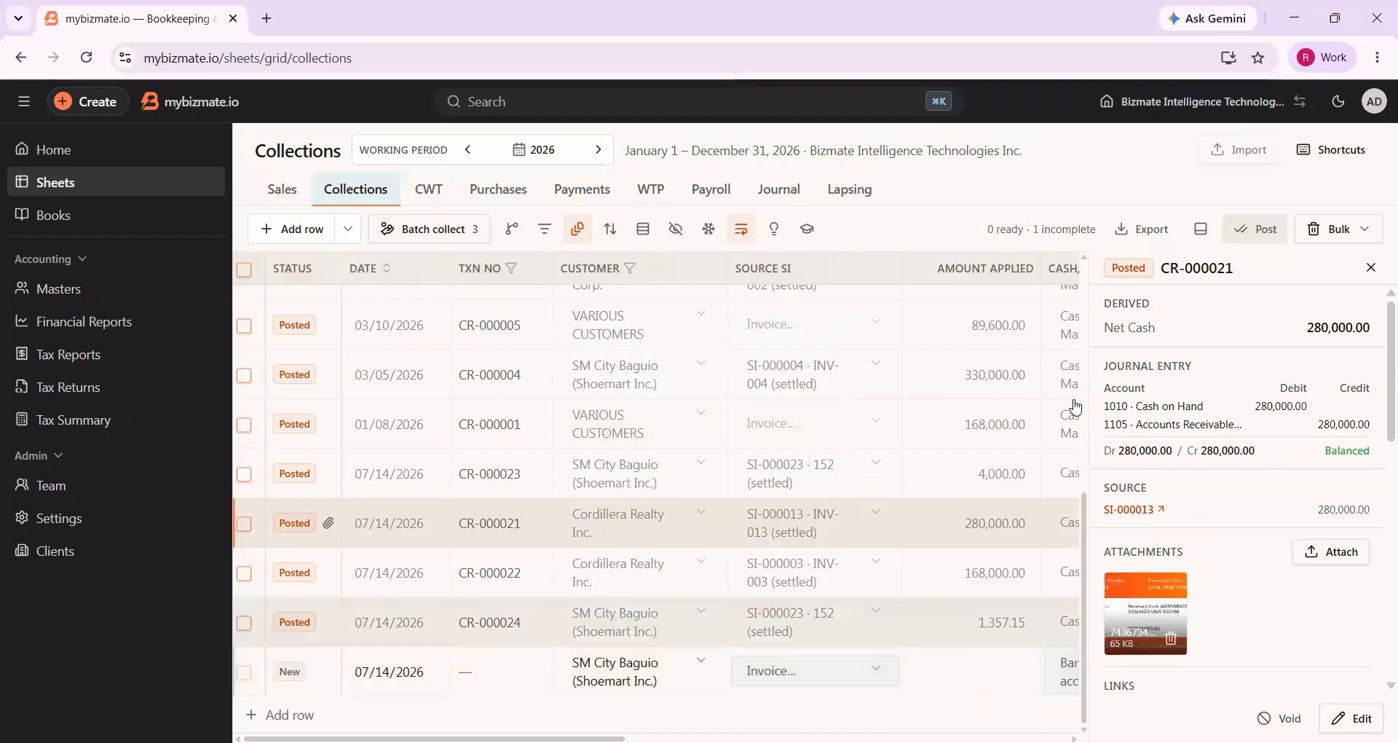
{"action": "left_click", "coordinate": [1373, 277]}
Examine the new SM City Baguio (Shoemart Inc.) row's fields and the reason behind its incomplete flag
{"action": "scroll", "coordinate": [1148, 457], "scroll_direction": "right", "scroll_amount": 8}
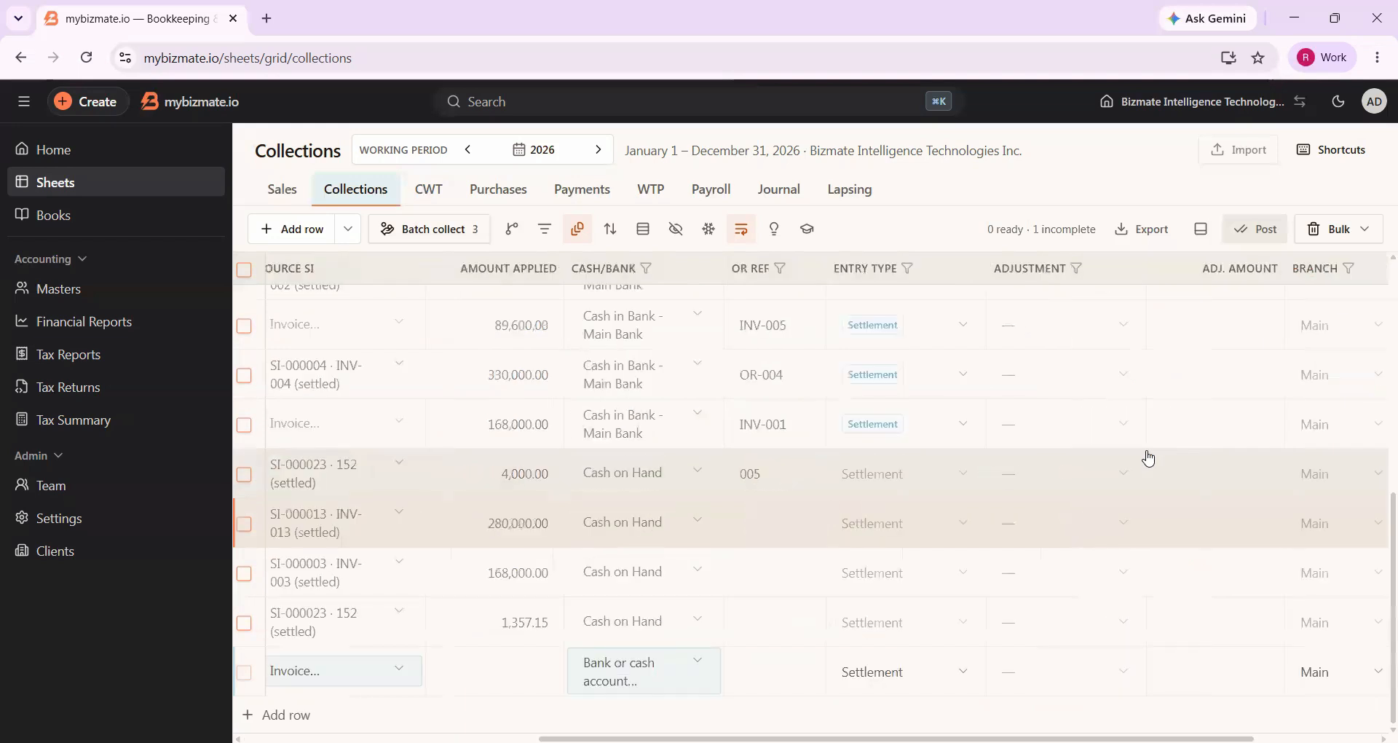
{"action": "scroll", "coordinate": [705, 646], "scroll_direction": "left", "scroll_amount": 8}
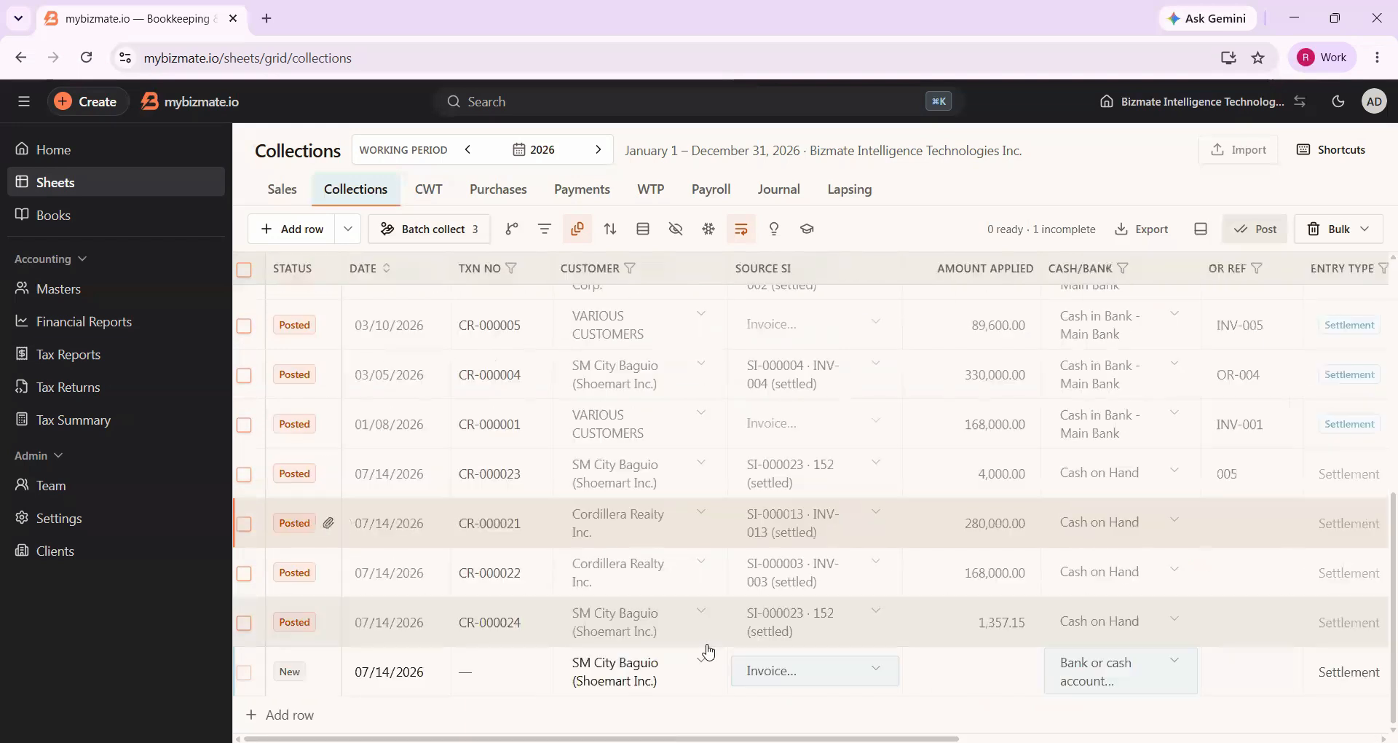
{"action": "scroll", "coordinate": [750, 655], "scroll_direction": "right", "scroll_amount": 8}
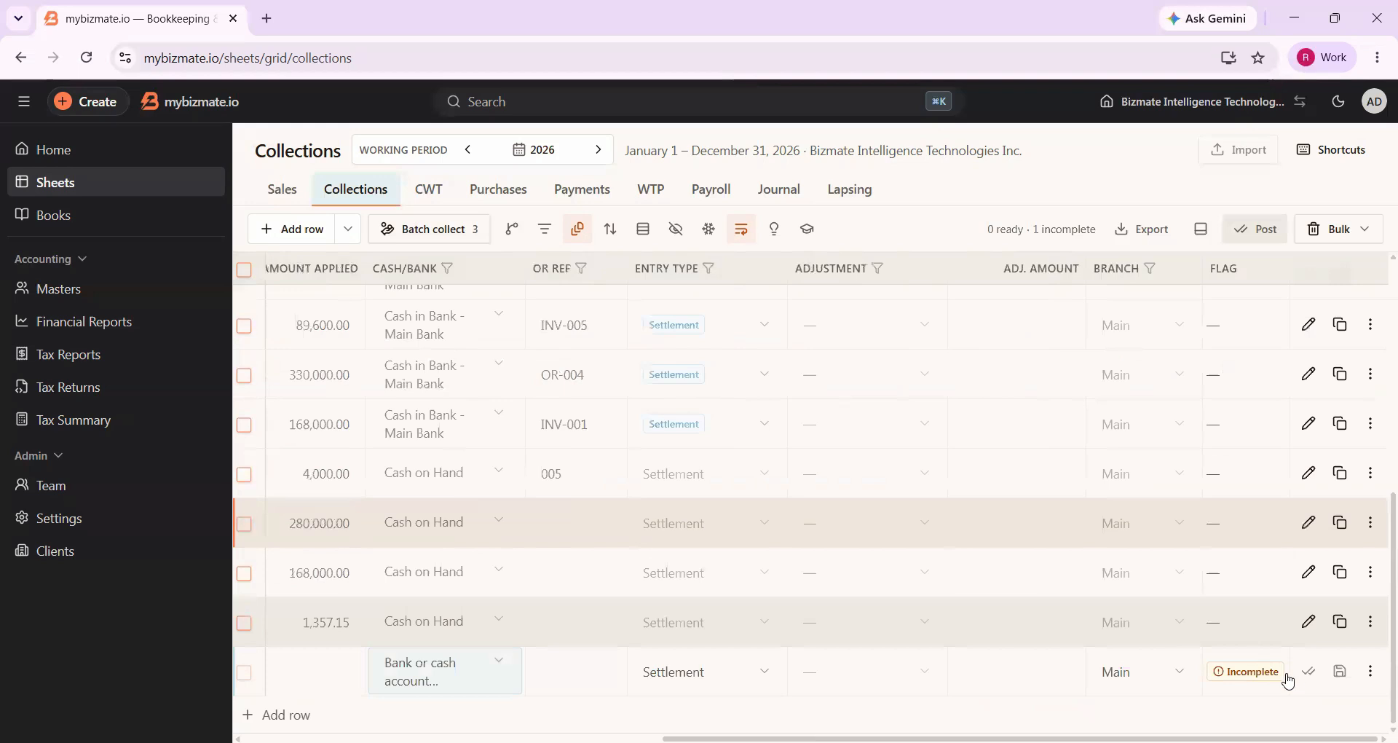
{"action": "mouse_move", "coordinate": [1246, 677]}
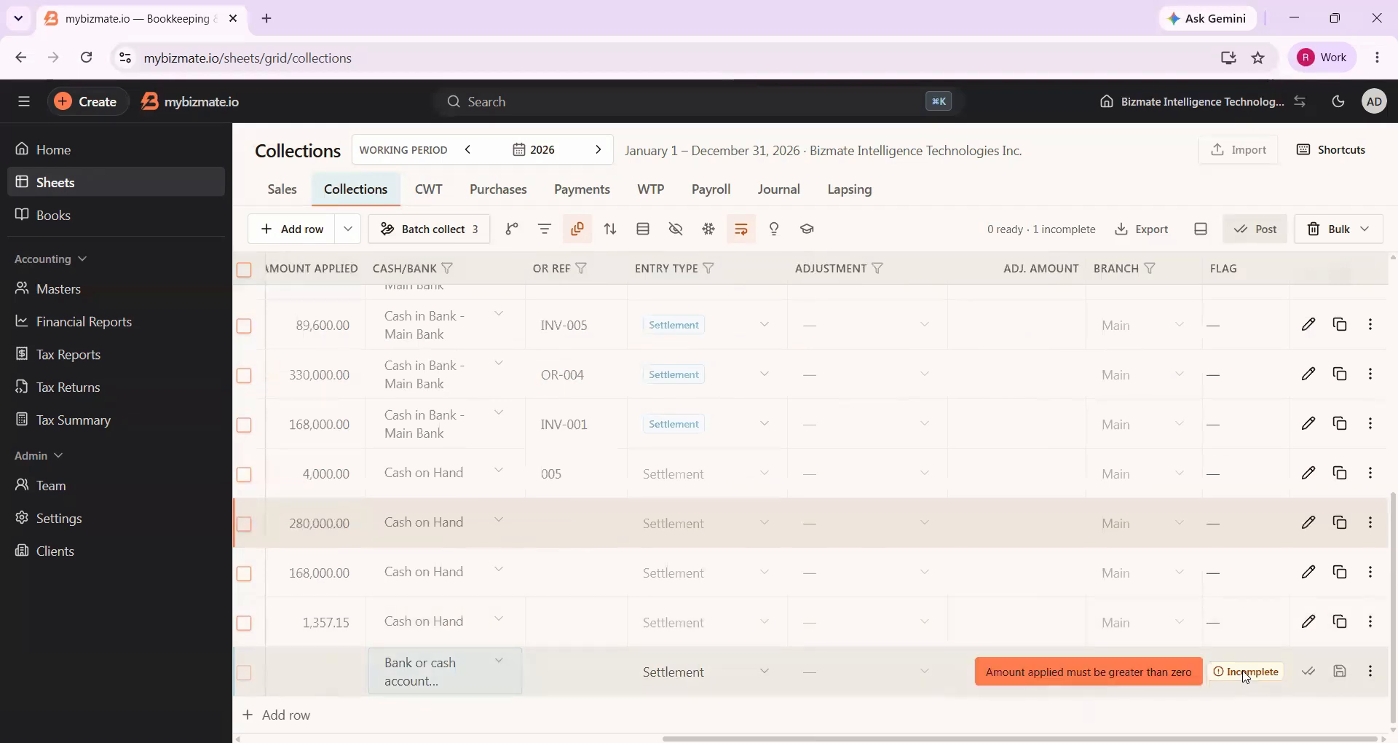
{"action": "scroll", "coordinate": [393, 696], "scroll_direction": "left", "scroll_amount": 8}
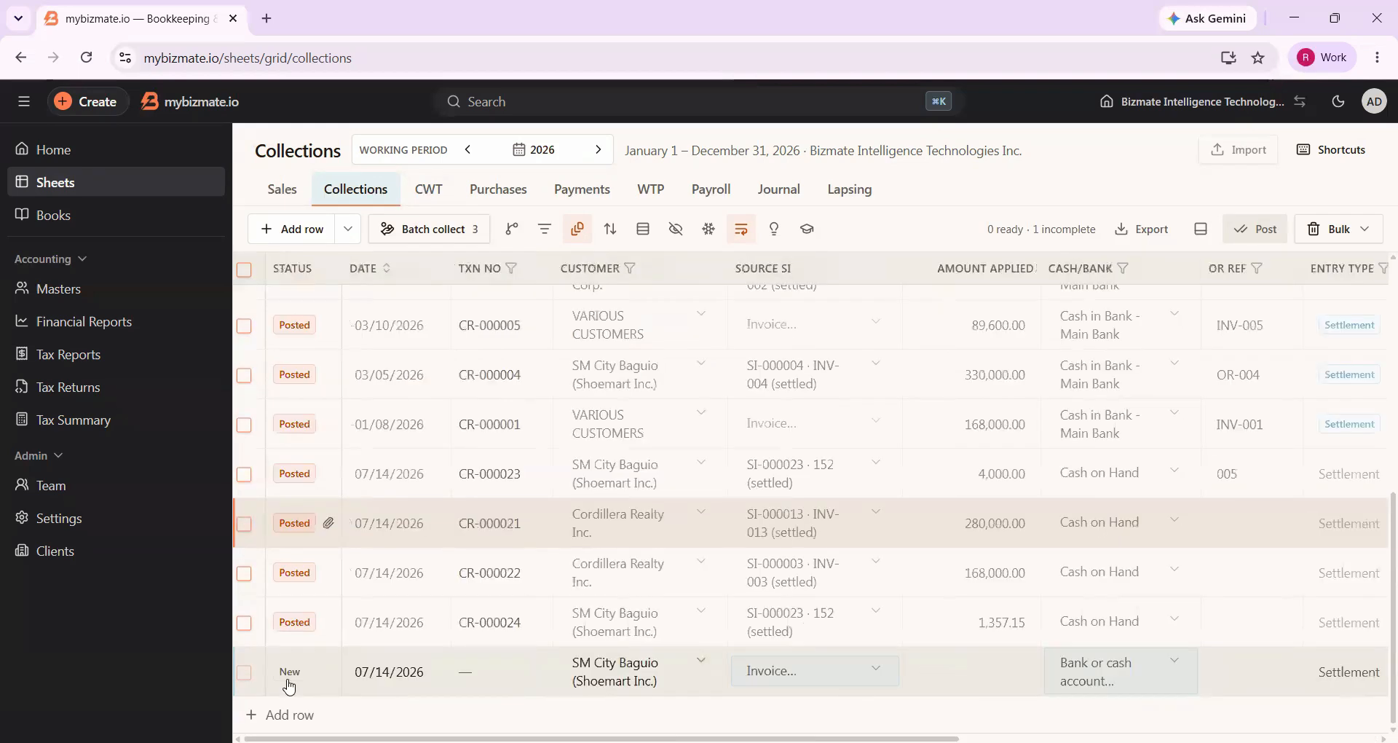
{"action": "scroll", "coordinate": [568, 664], "scroll_direction": "right", "scroll_amount": 8}
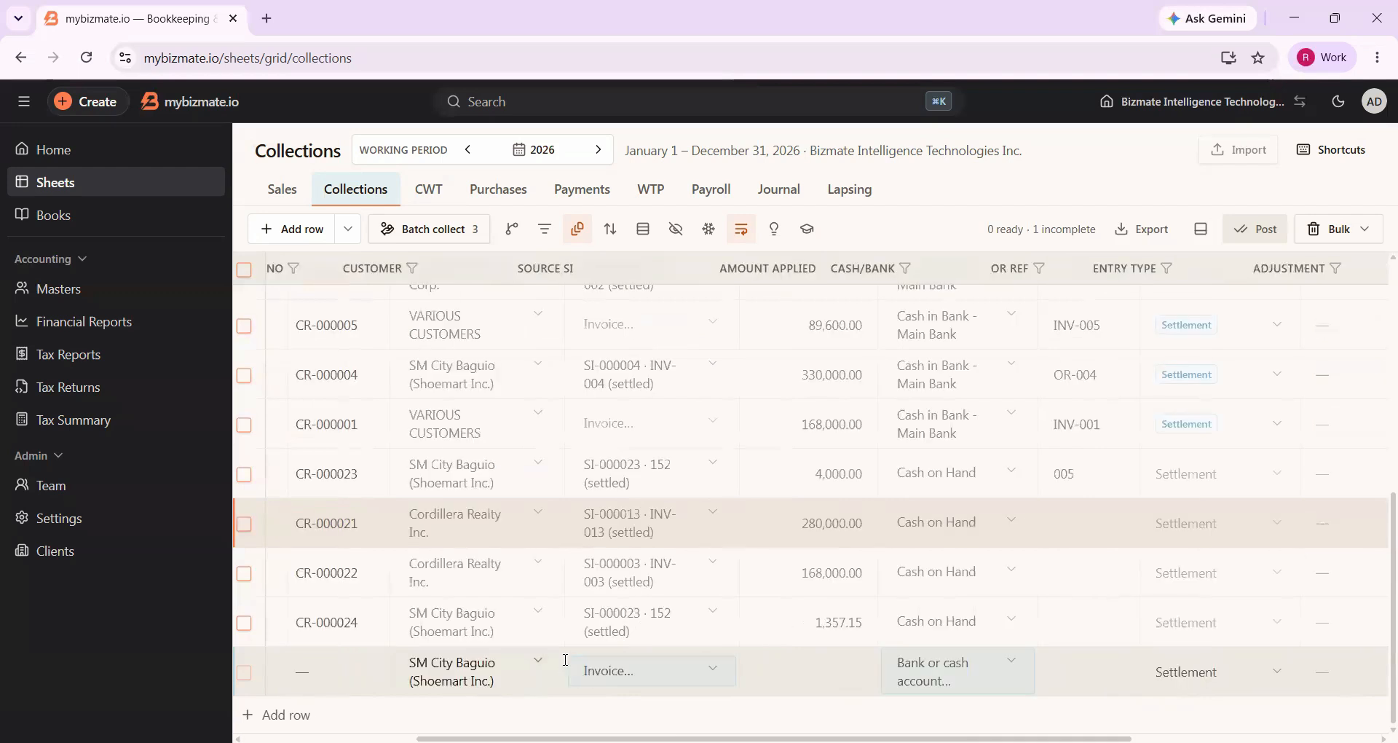